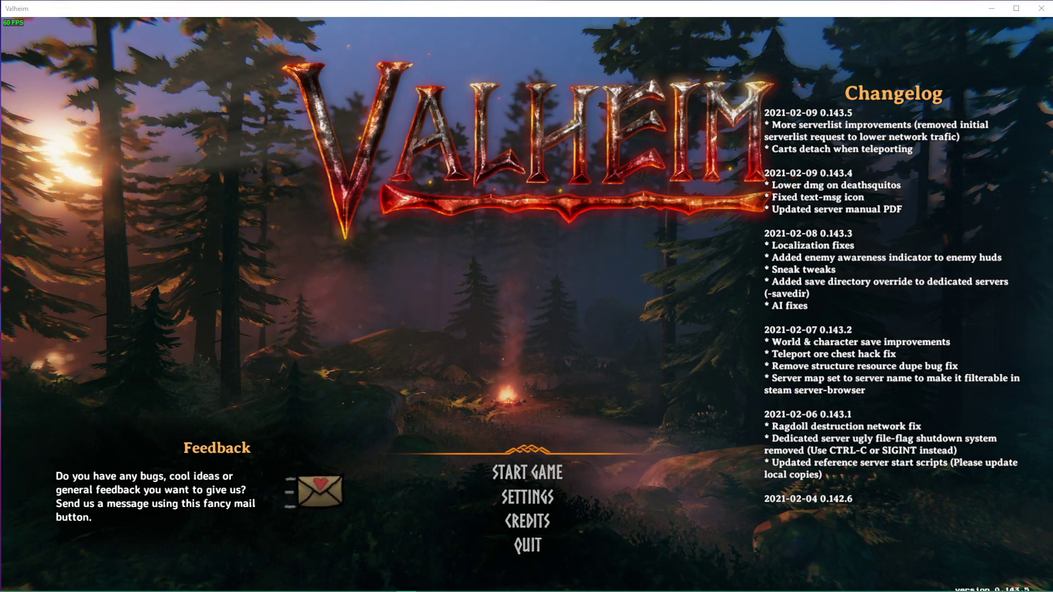
Open the game's graphics settings from the main menu.
left_click(768, 211)
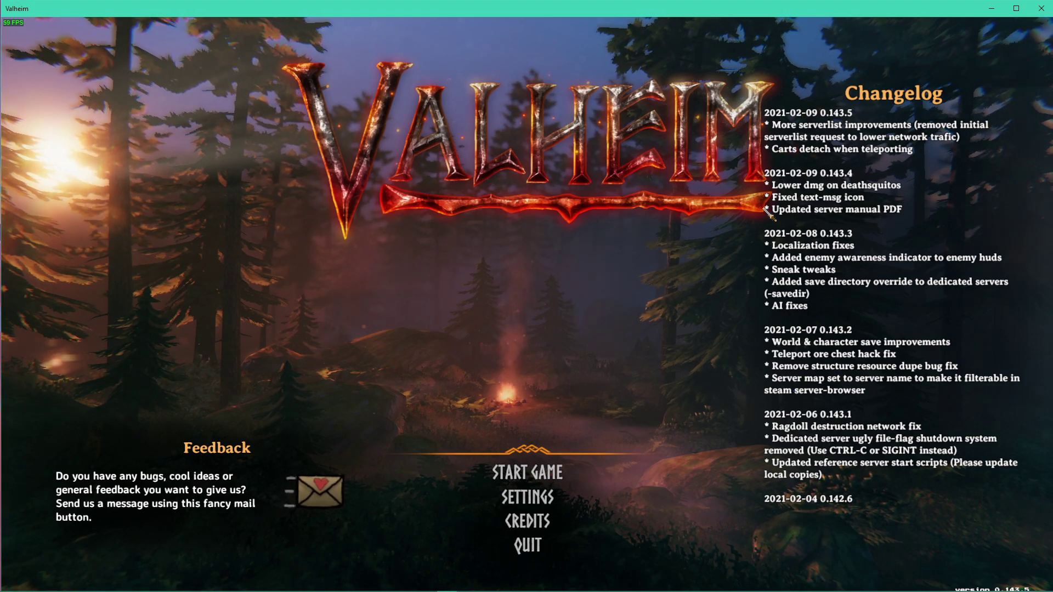
left_click(540, 498)
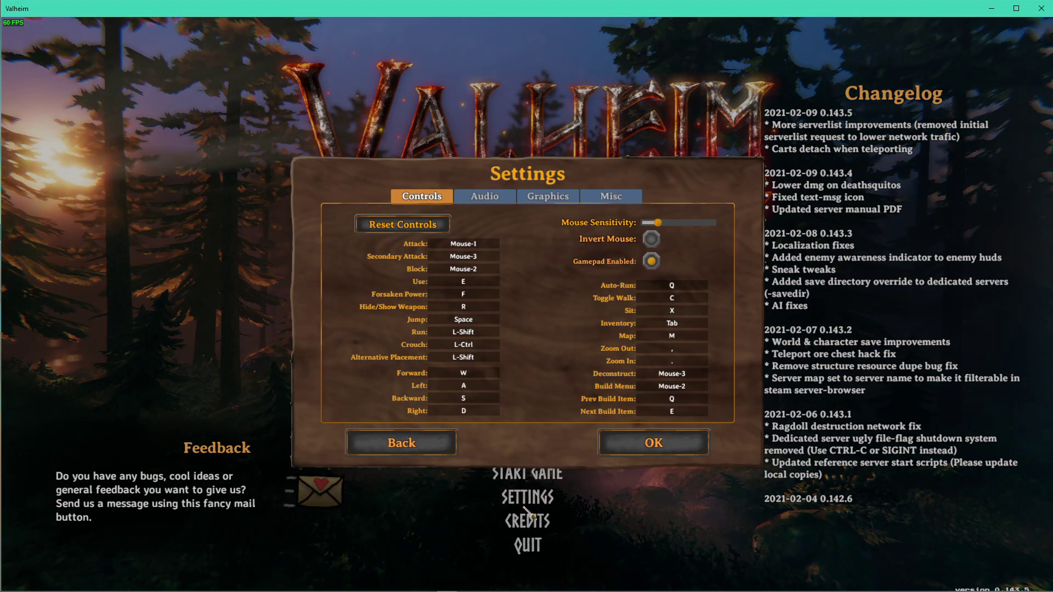
left_click(557, 193)
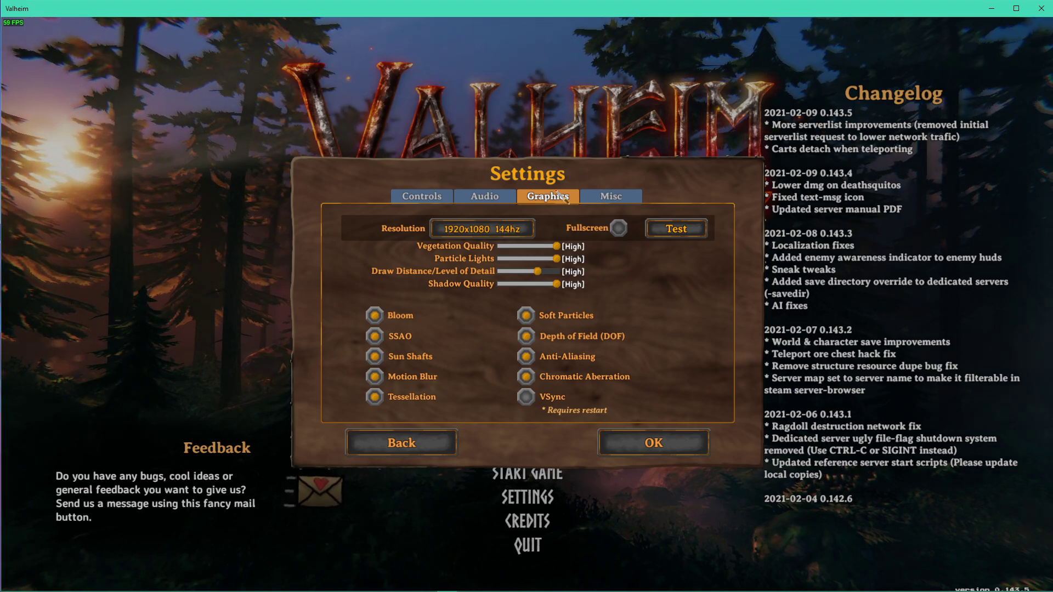
Examine the available screen resolutions and refresh rates without choosing a different one.
left_click(482, 229)
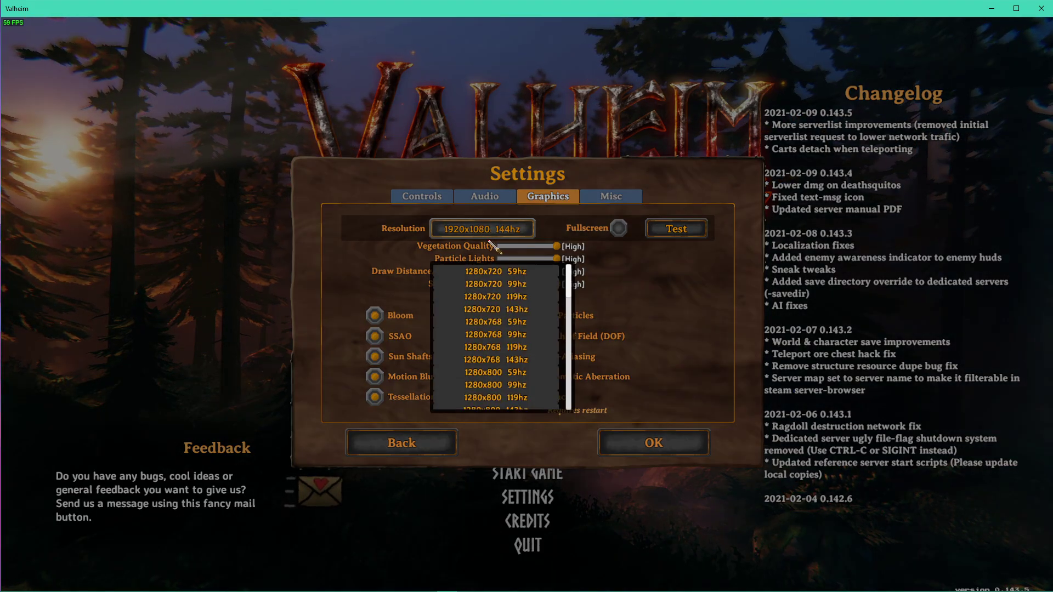
scroll(571, 329, "up", 2)
left_click_drag(570, 329, 573, 381)
scroll(573, 380, "up", 1)
scroll(571, 378, "up", 3)
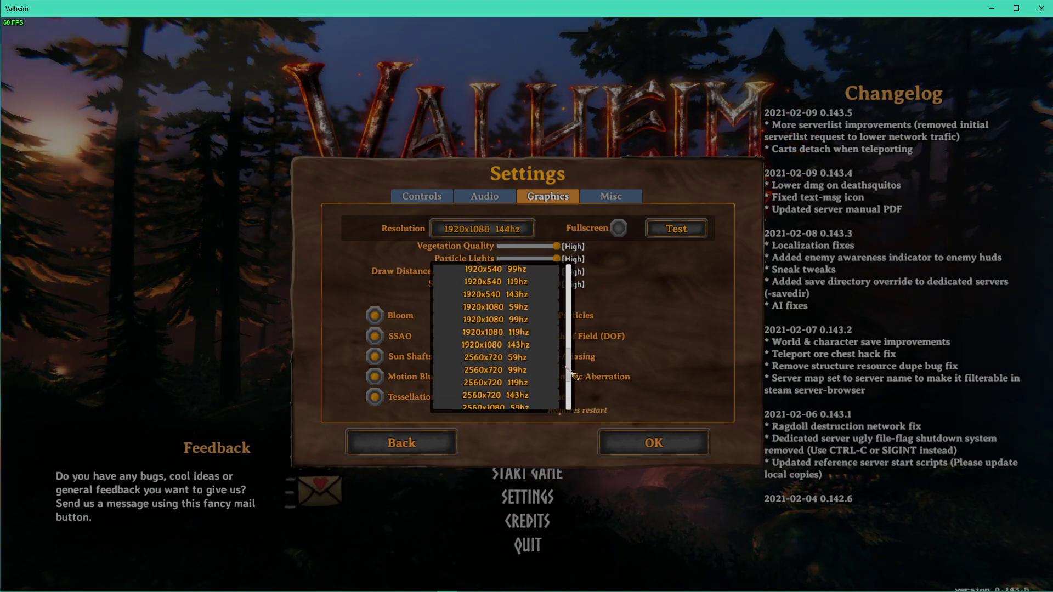
left_click_drag(572, 373, 571, 329)
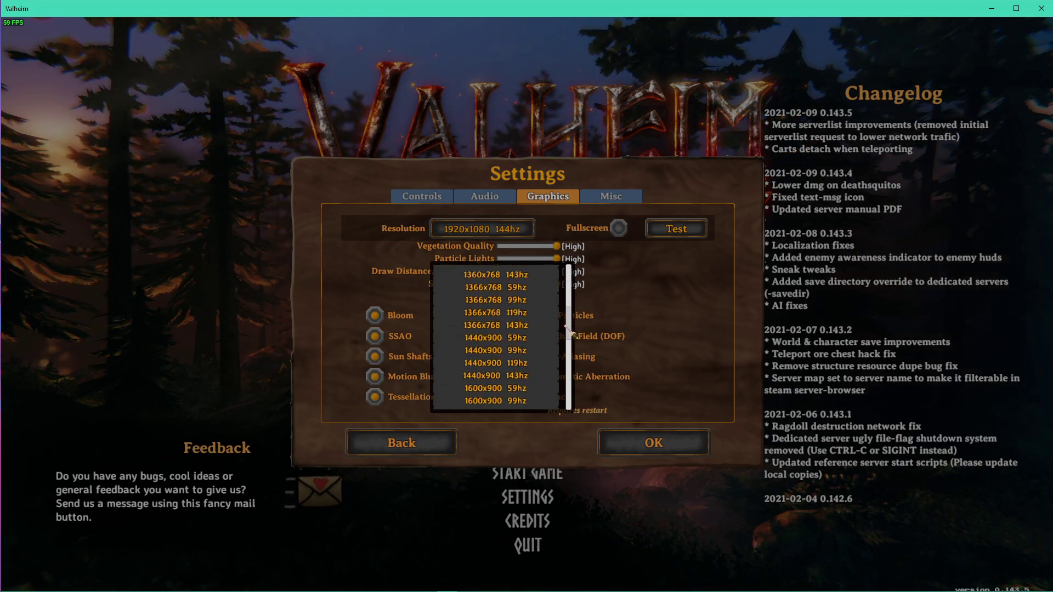
scroll(503, 368, "down", 2)
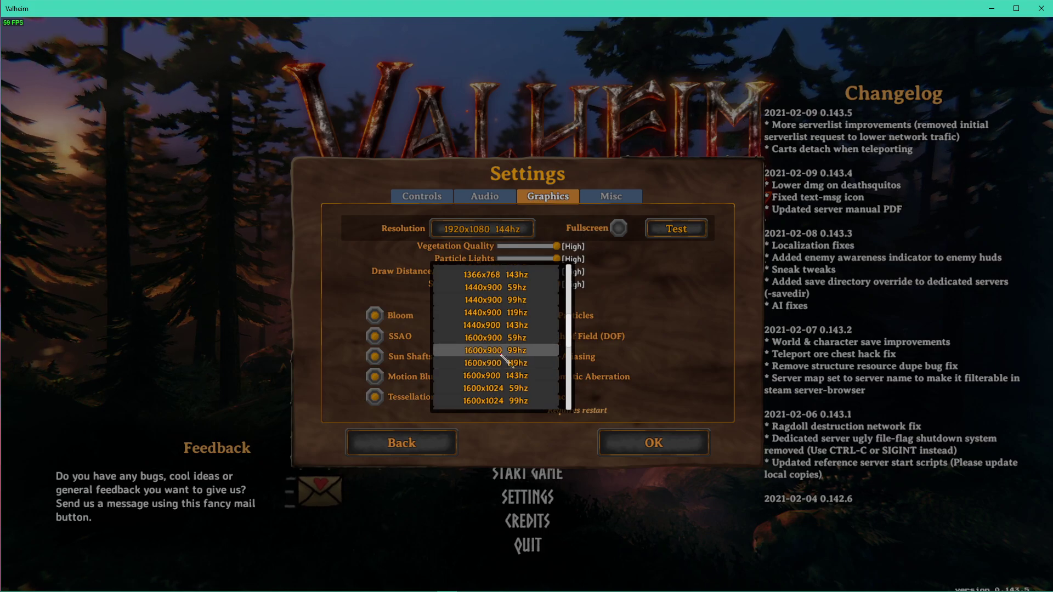
scroll(502, 387, "down", 5)
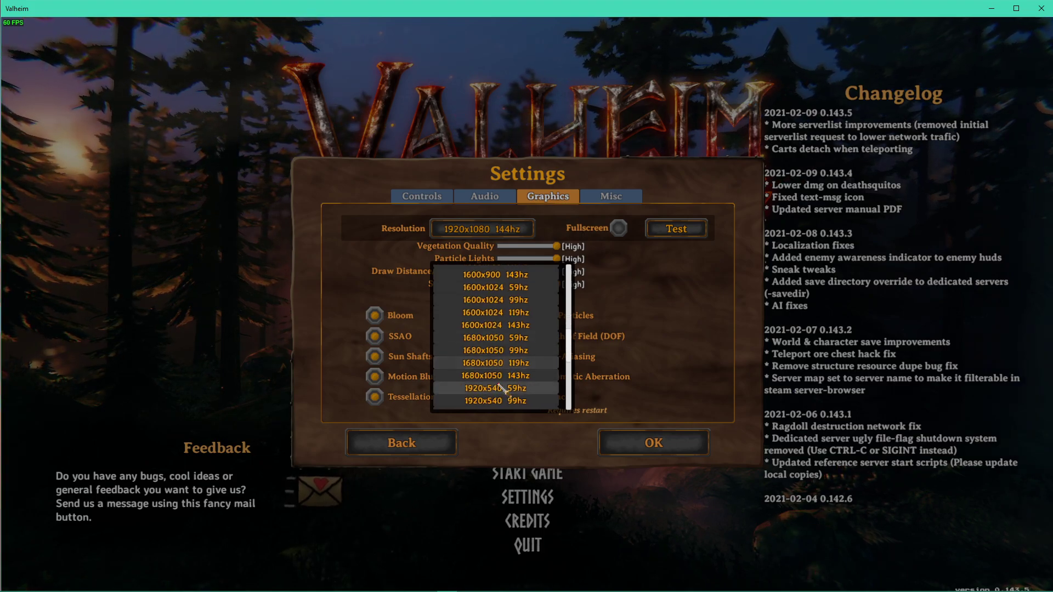
left_click(698, 336)
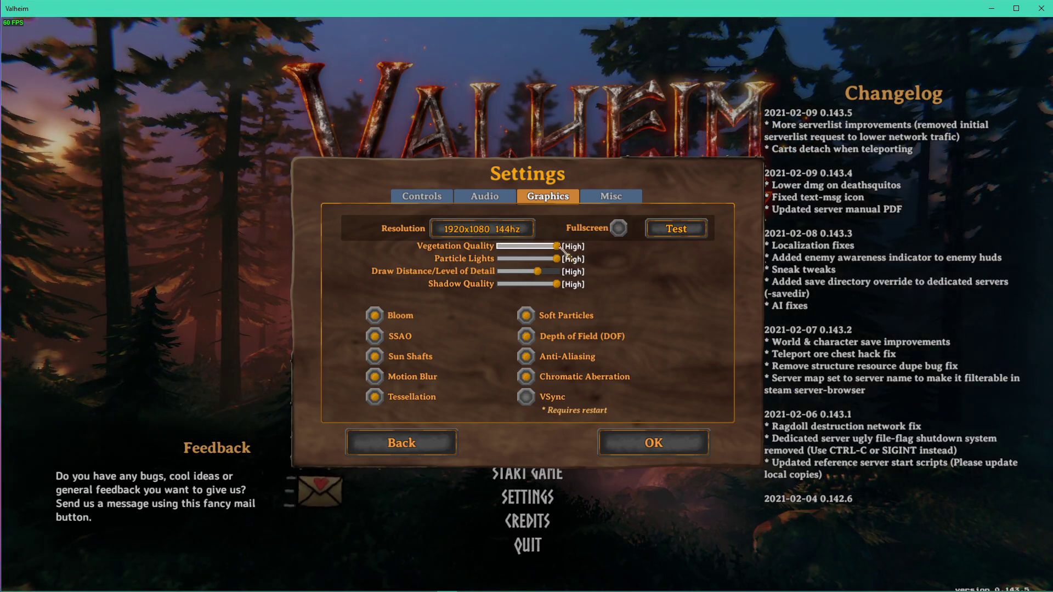
Set vegetation and shadow quality to Low and particle lights to Medium, disable Bloom, SSAO, Motion Blur, Depth of Field, Anti-Aliasing and Chromatic Aberration, and apply.
mouse_move(563, 250)
left_mouse_down()
mouse_move(506, 249)
mouse_move(529, 262)
mouse_move(497, 274)
mouse_move(562, 273)
mouse_move(476, 283)
left_mouse_up()
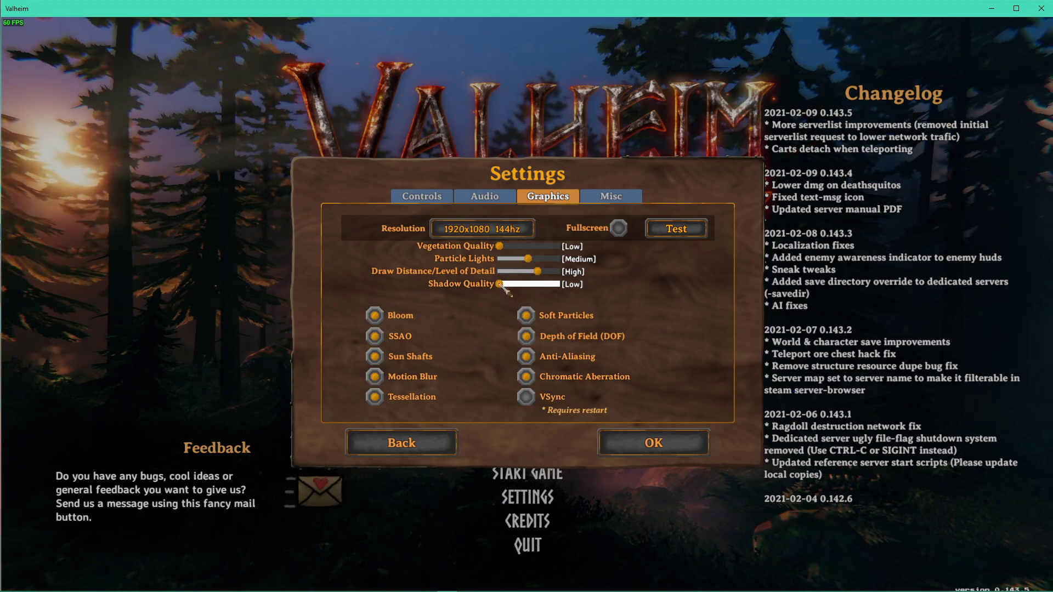
left_click(374, 315)
left_click(375, 336)
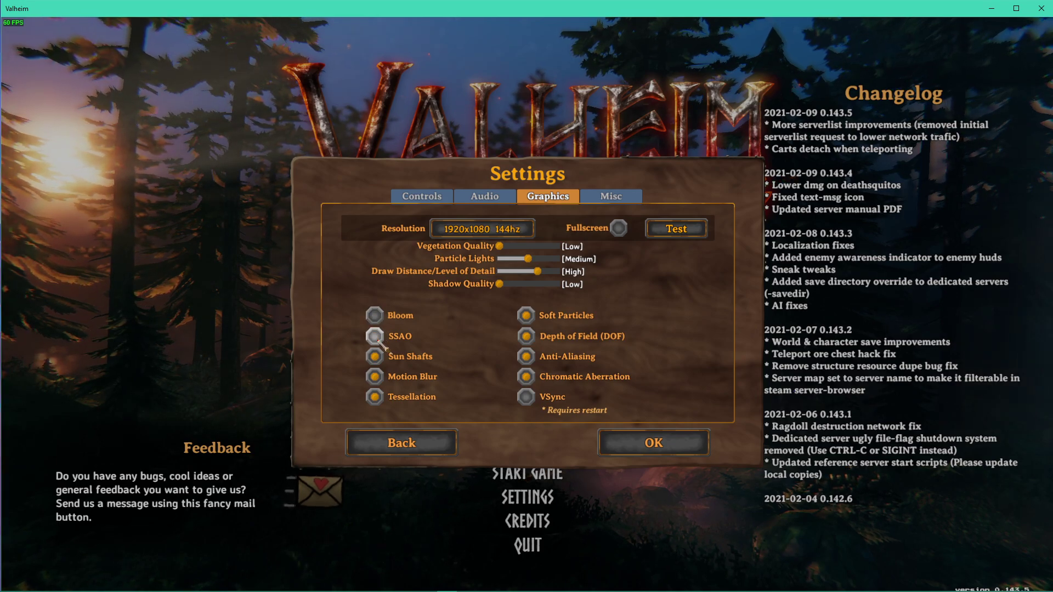
left_click(374, 376)
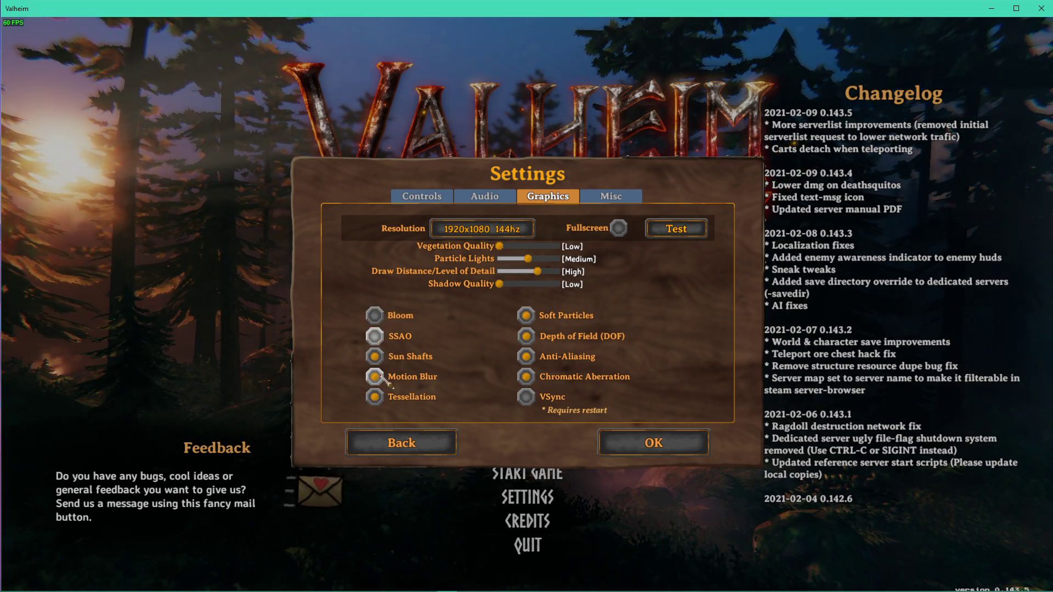
left_click(526, 336)
left_click(527, 360)
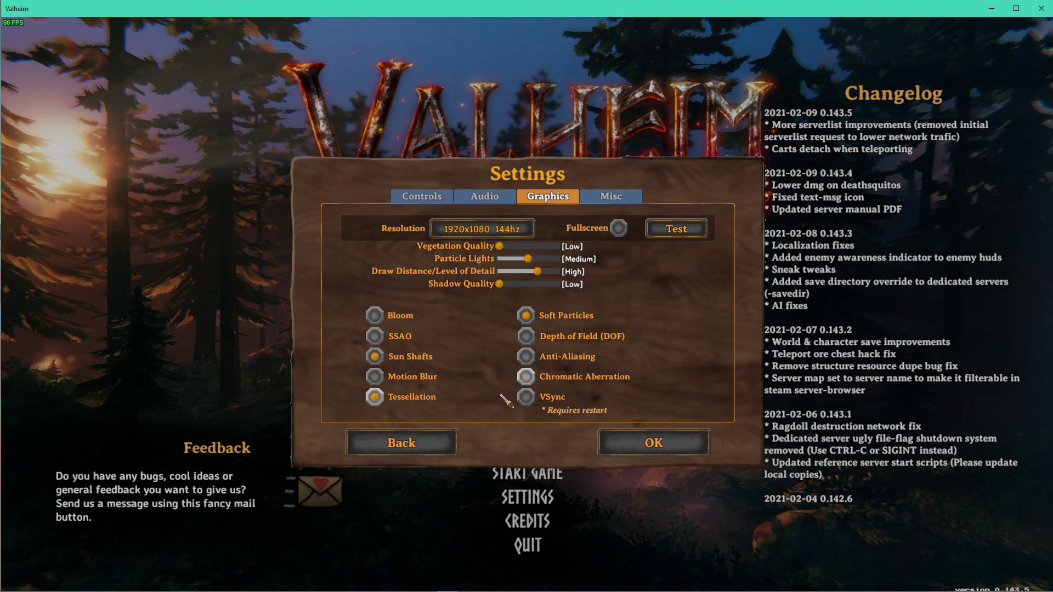
left_click(613, 435)
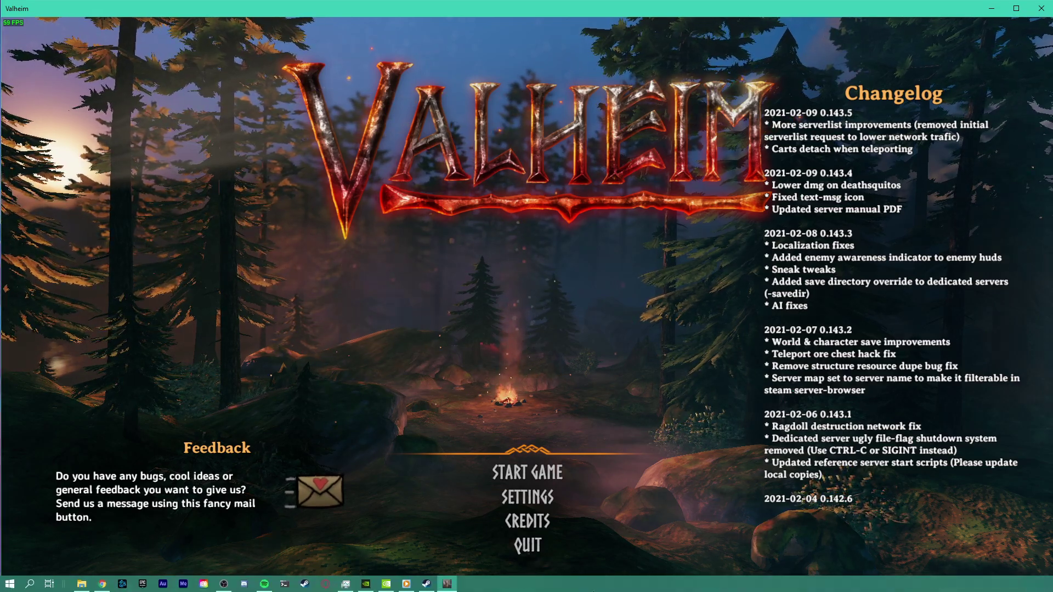
Open Task Manager and go to the details of the valheim process within its process group.
right_click(475, 585)
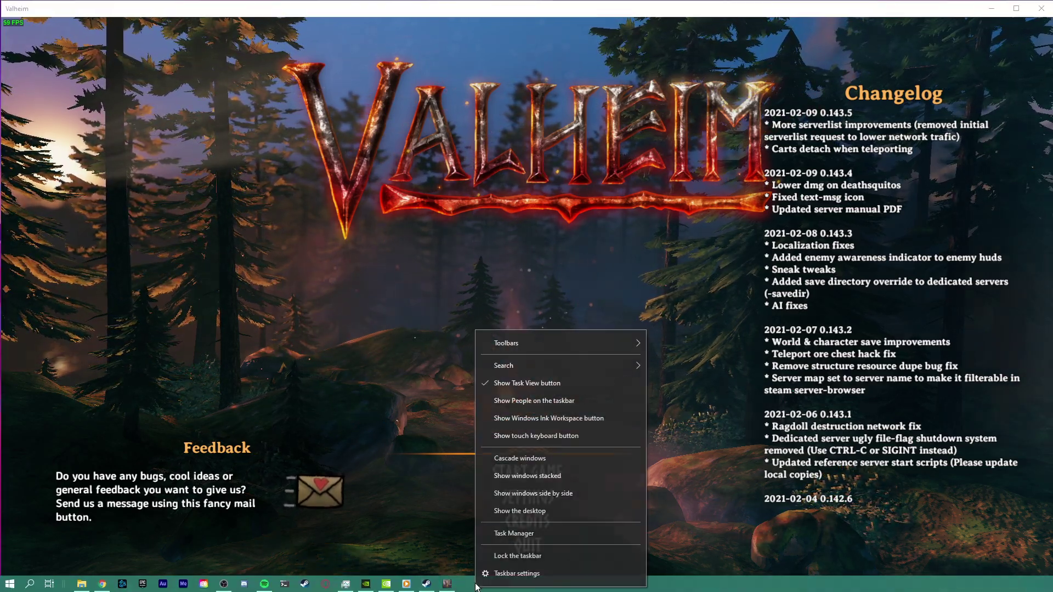
left_click(498, 536)
left_click(167, 136)
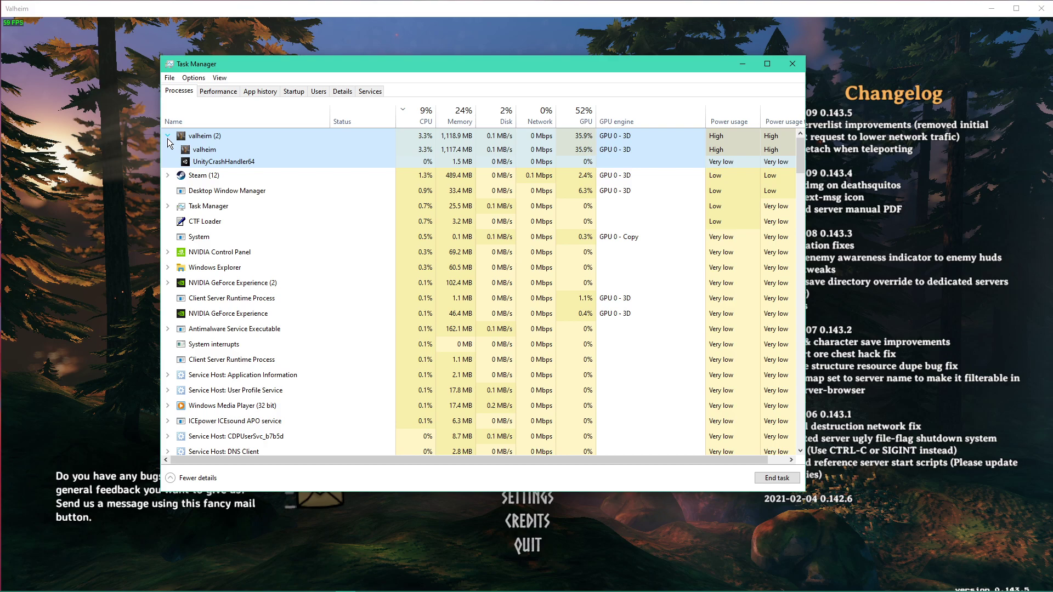
right_click(236, 153)
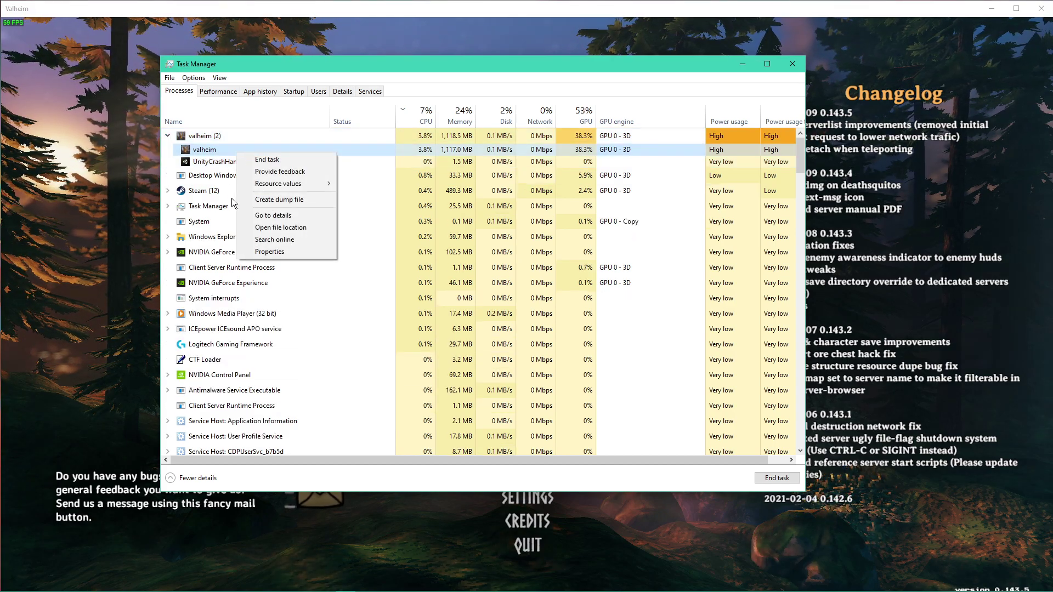
left_click(258, 215)
left_click_drag(403, 67, 435, 74)
Set the priority of valheim.exe to High, confirm the change and check the selected priority.
right_click(292, 133)
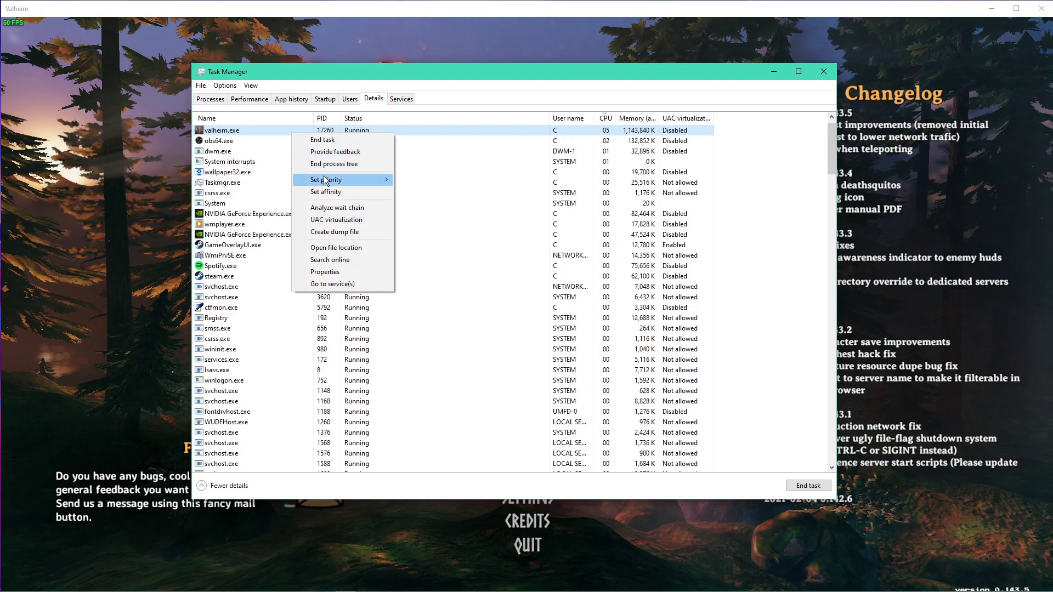
mouse_move(346, 179)
left_click(422, 192)
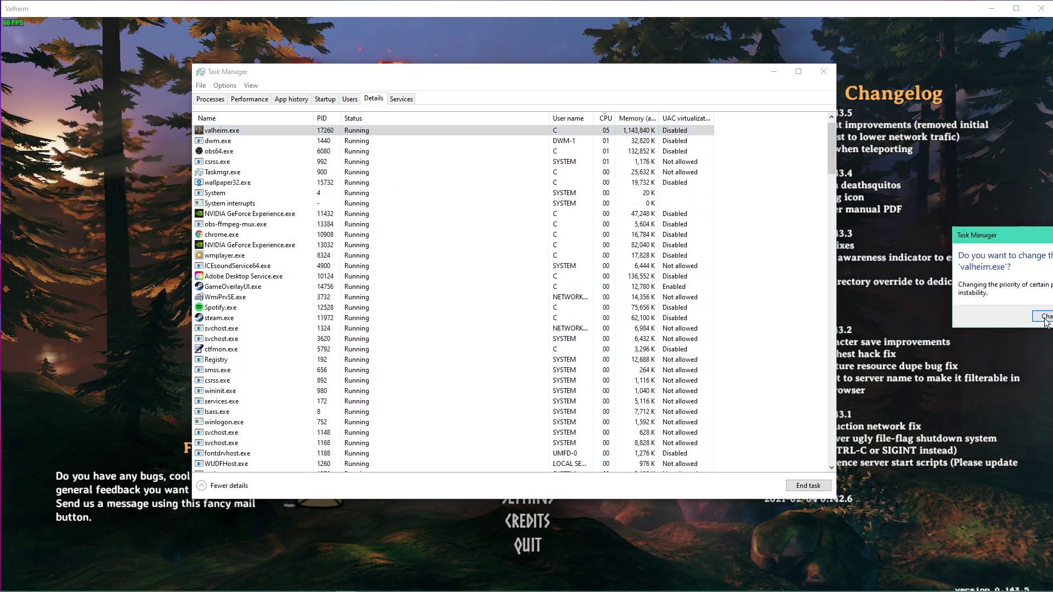
key("Return")
right_click(261, 130)
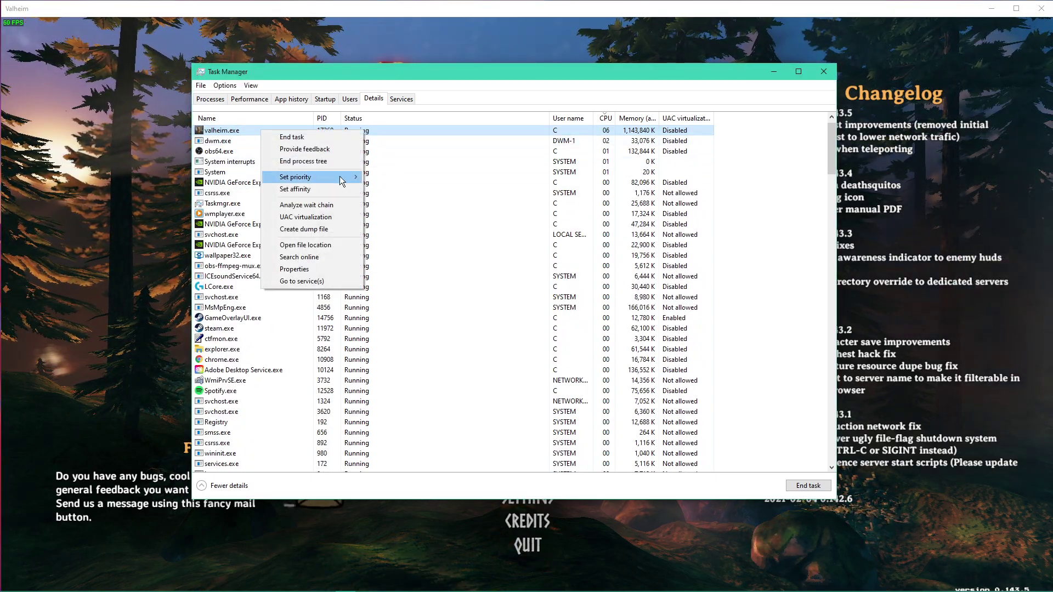
mouse_move(340, 176)
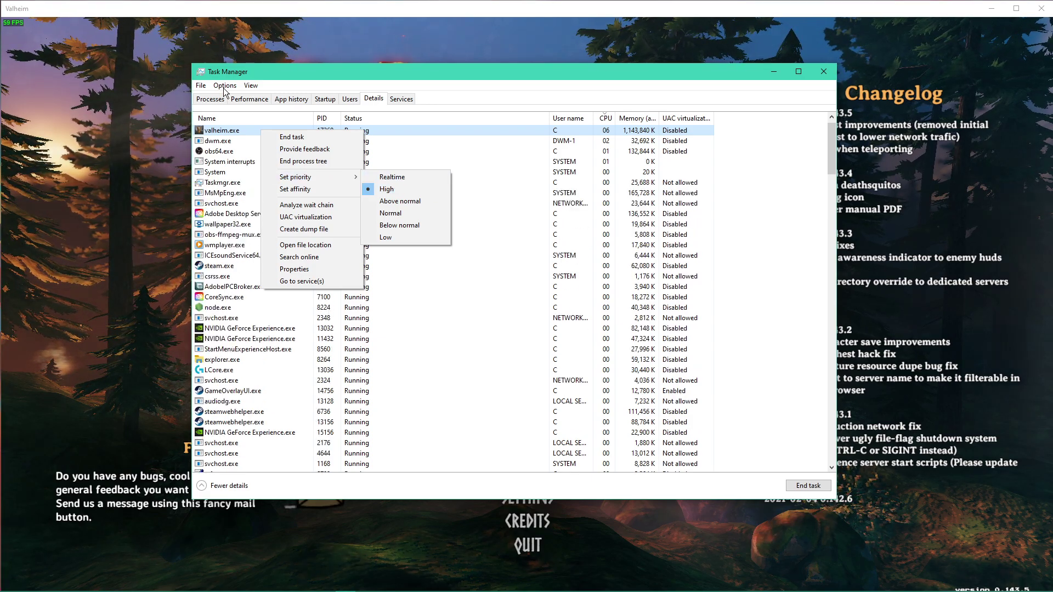
Review the running processes ordered by CPU use and end the CCLibraries background task.
left_click(211, 99)
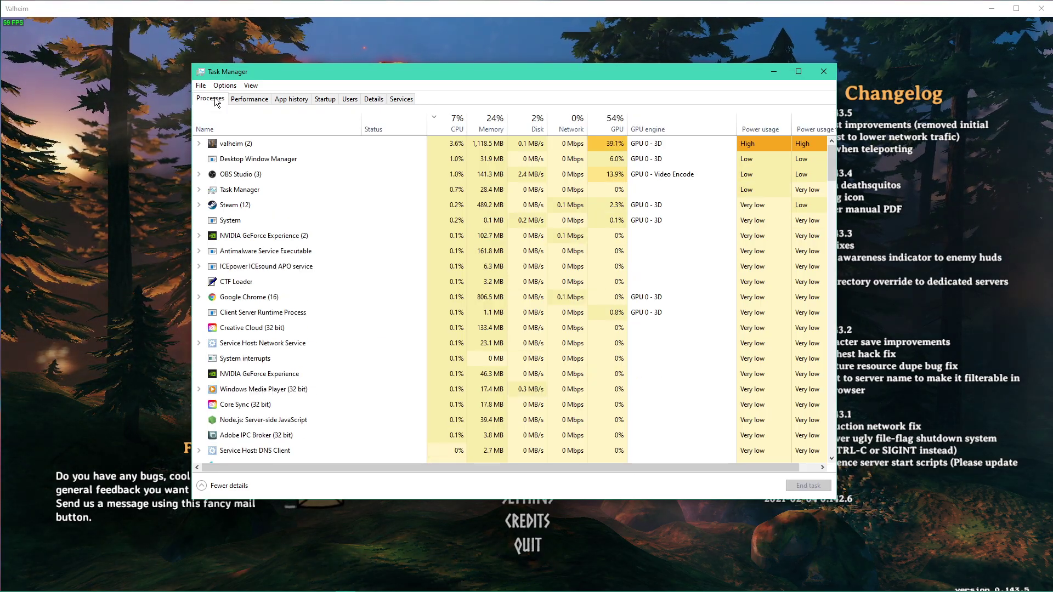
left_click(476, 123)
left_click(449, 125)
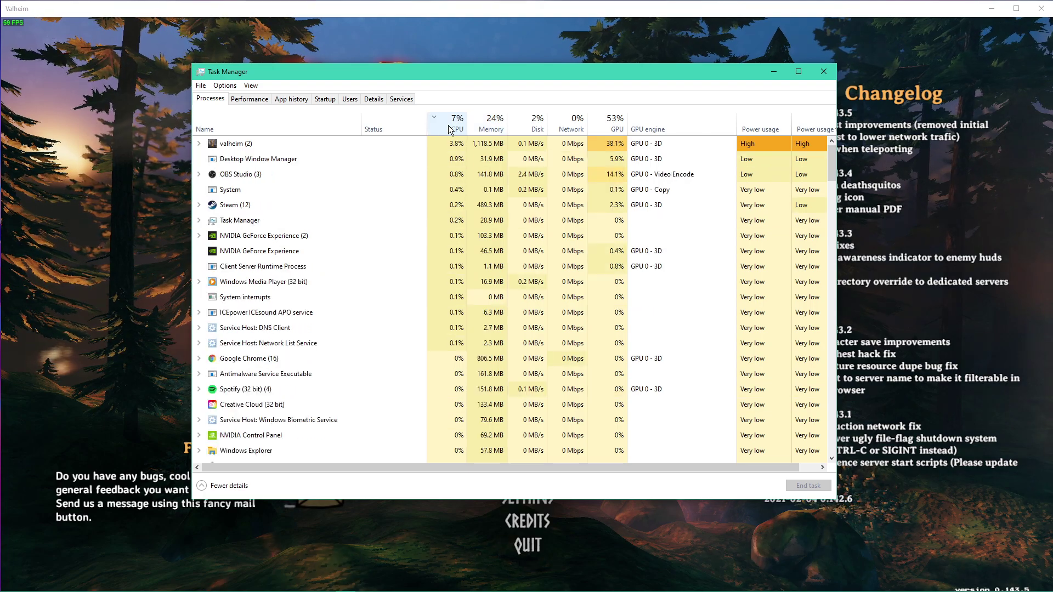
left_click(300, 180)
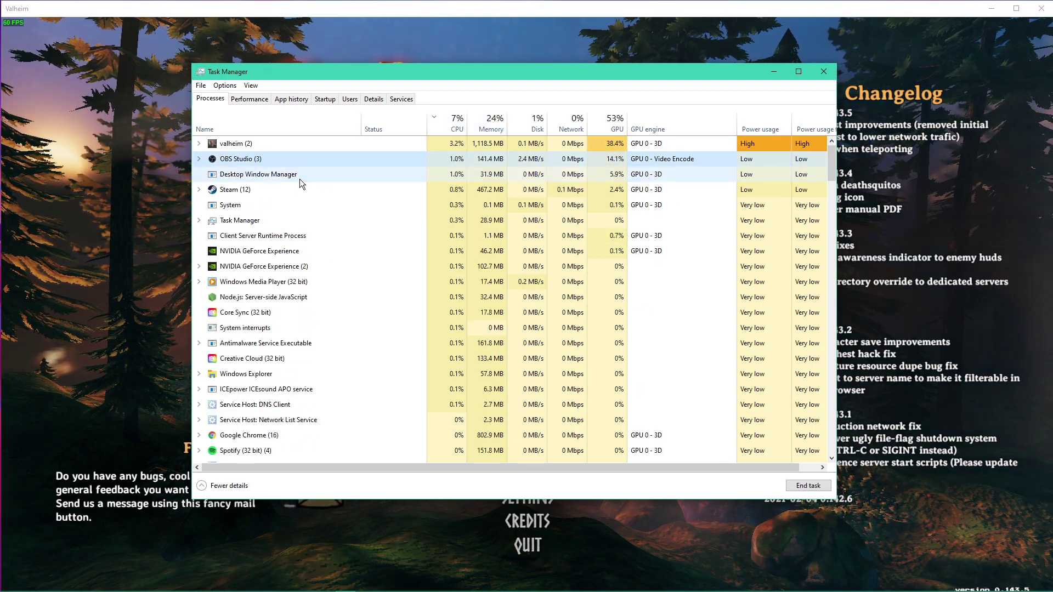
right_click(286, 302)
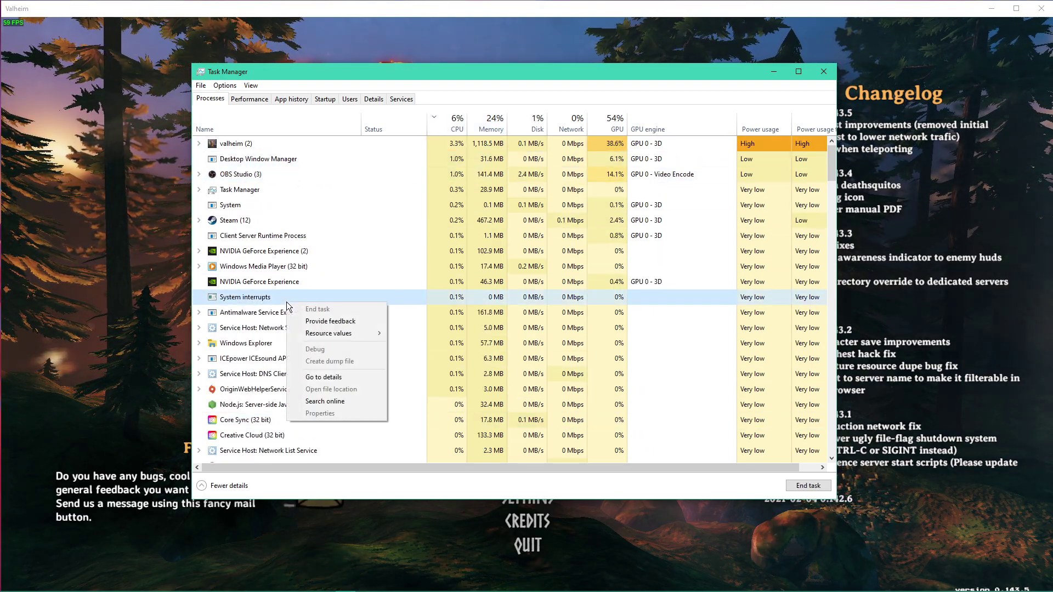
left_click(296, 255)
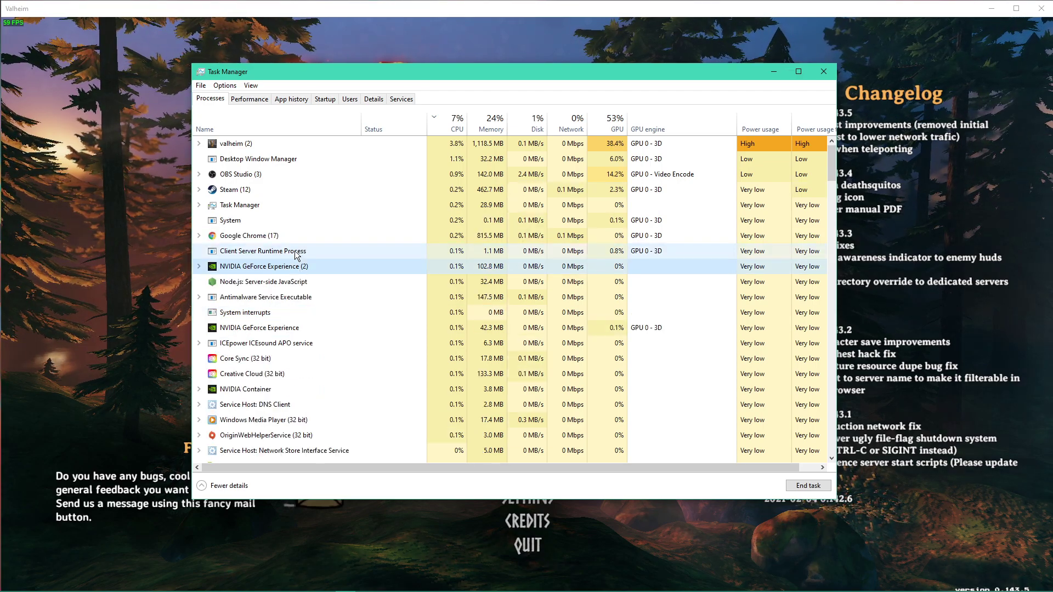
key("End")
scroll(272, 272, "down", 2)
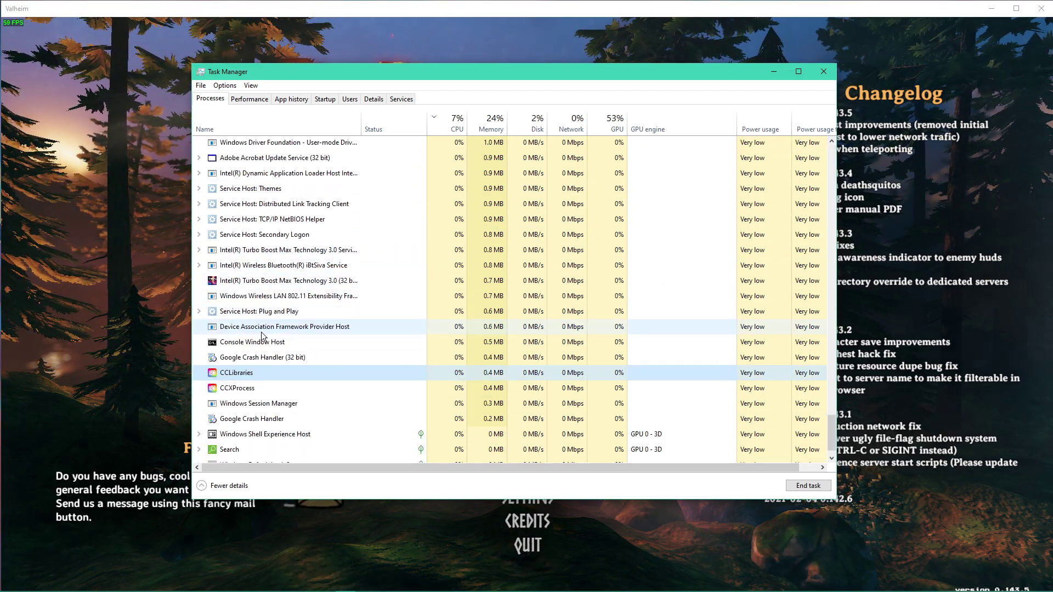
right_click(249, 373)
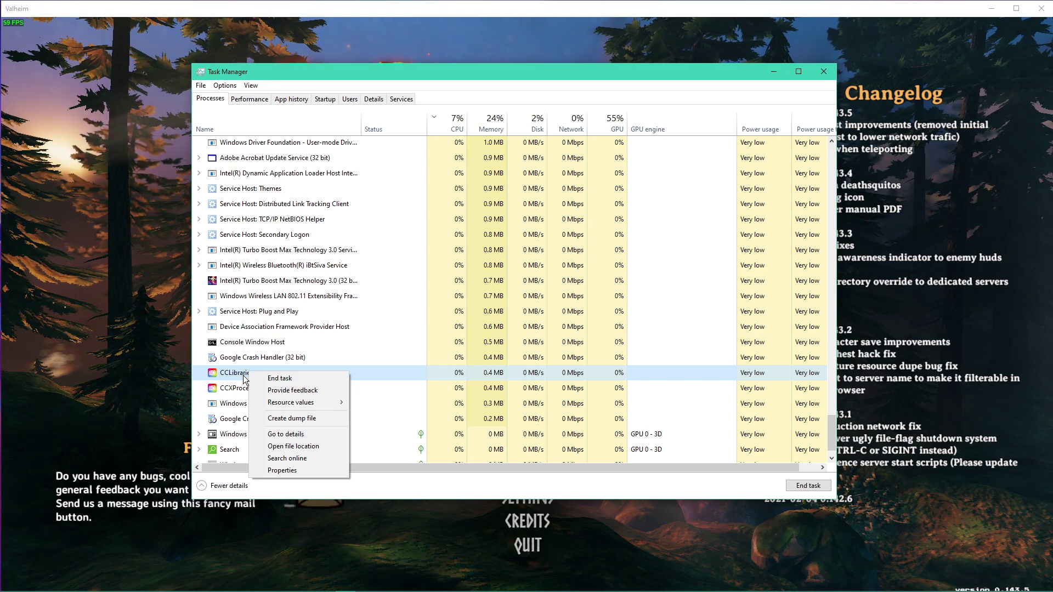
left_click(255, 379)
scroll(282, 329, "up", 5)
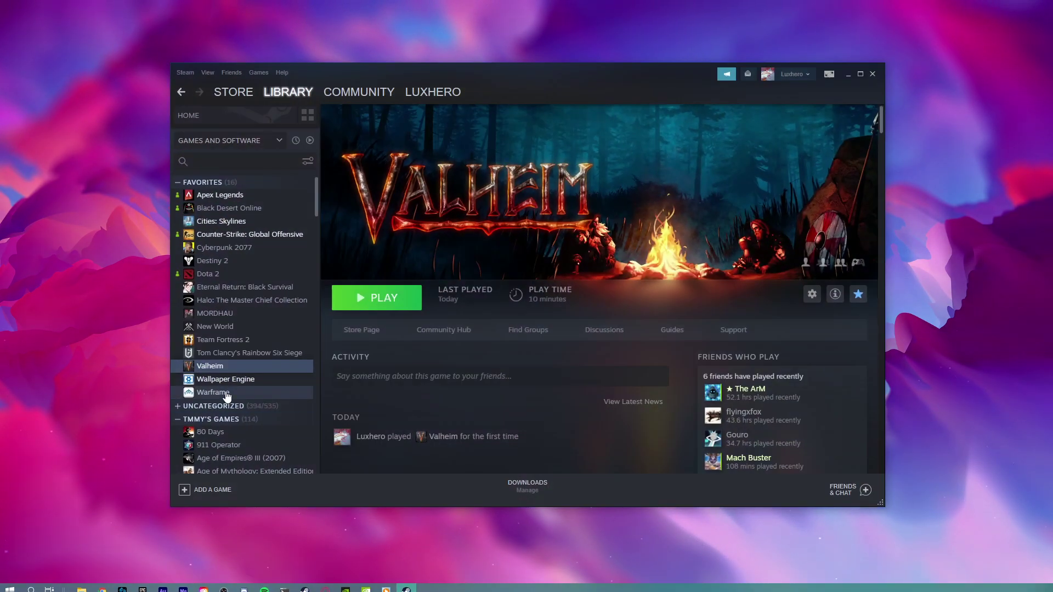
Switch to Steam, open Valheim's properties on their own without the library window, and examine the launch options text.
right_click(223, 367)
left_click(247, 441)
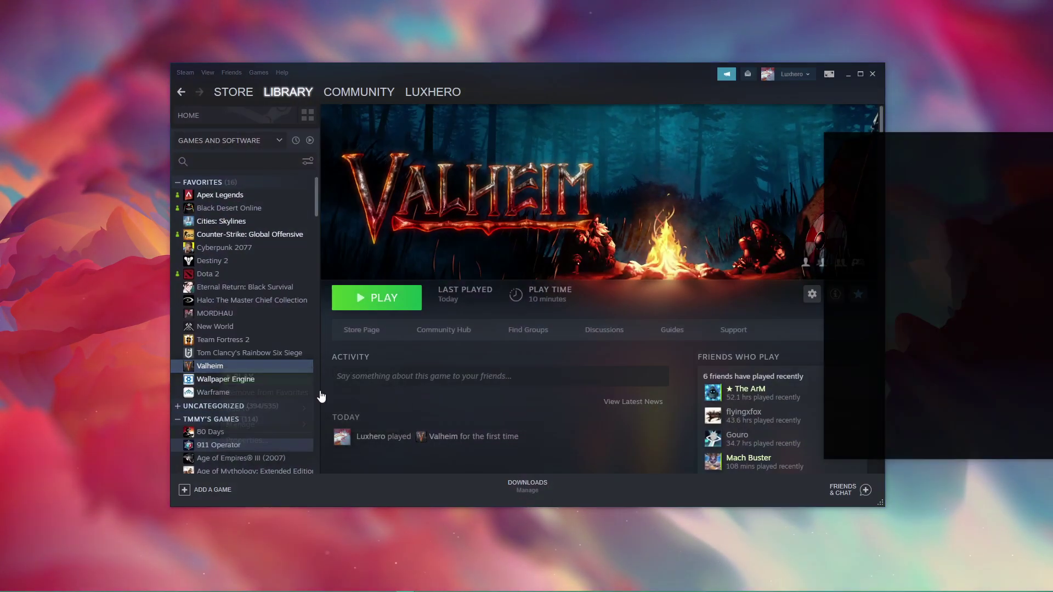
left_click_drag(923, 142, 485, 138)
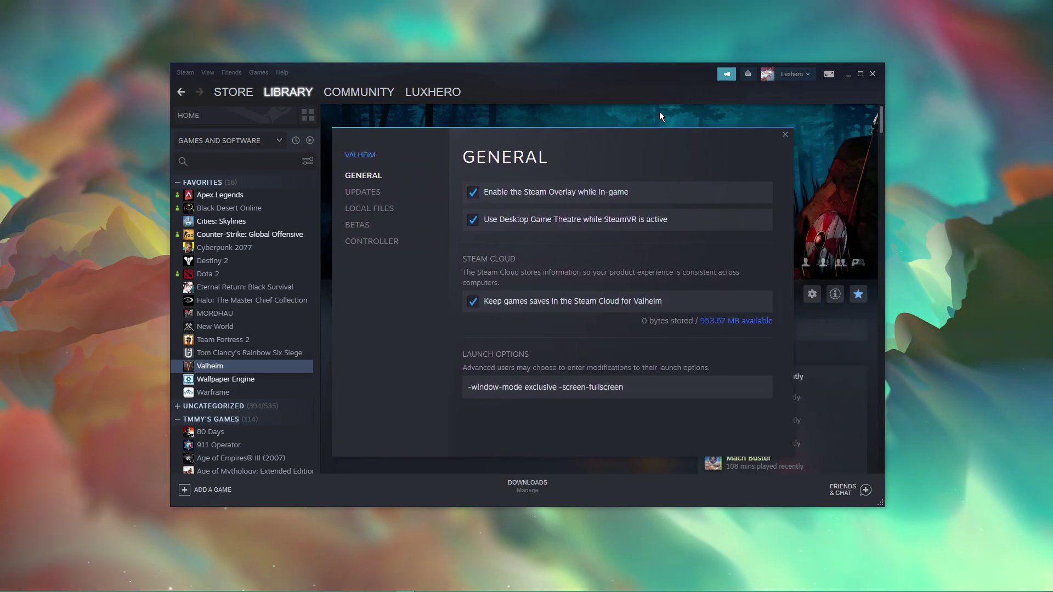
left_click(873, 74)
left_click_drag(699, 141, 672, 144)
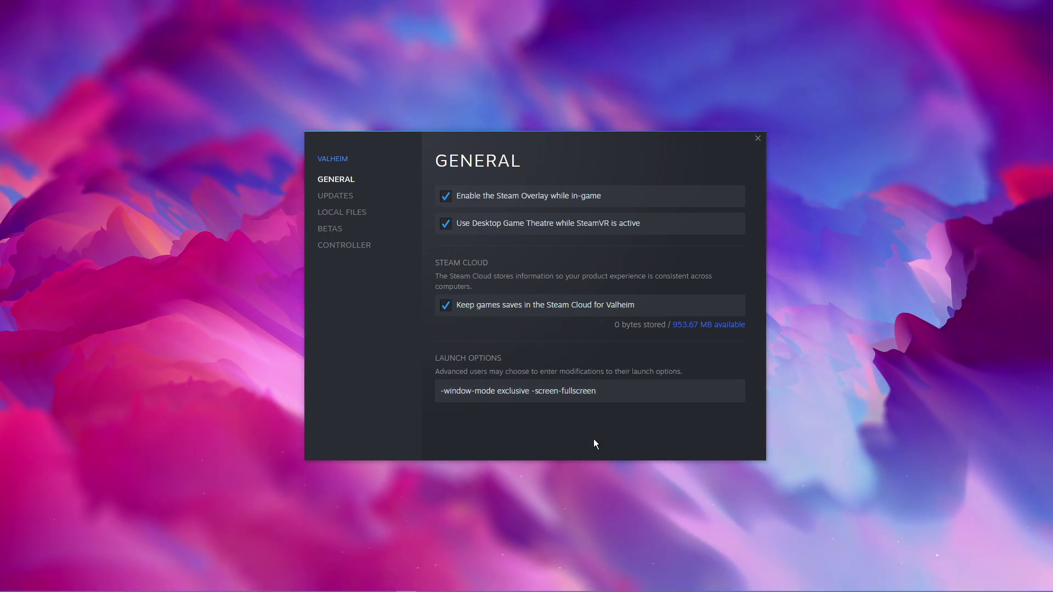
left_click_drag(600, 402, 440, 393)
left_click(556, 413)
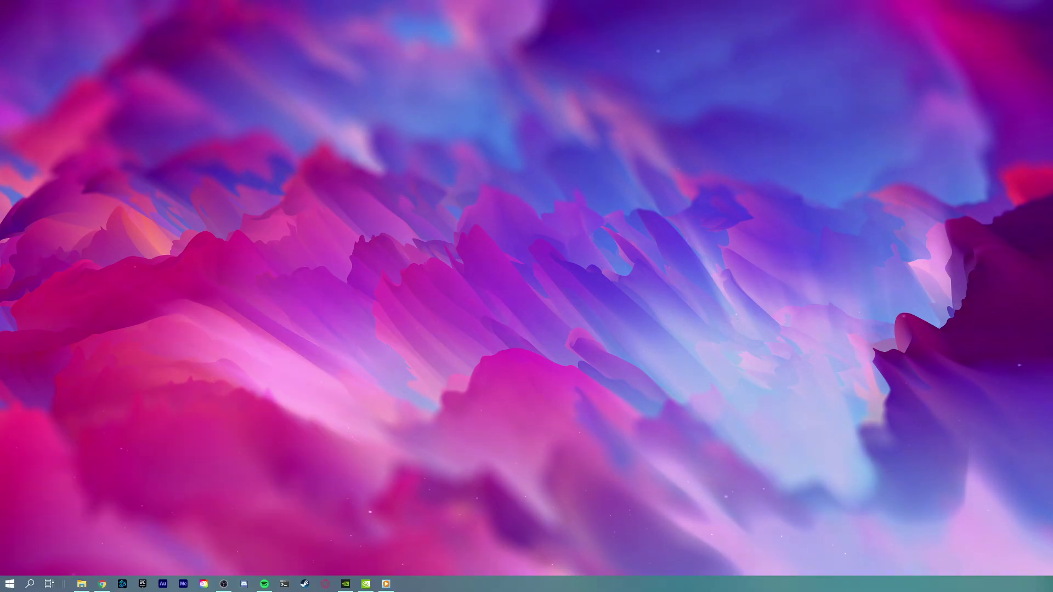
Search Windows for "dev" and open Device Manager.
type("e")
key("BackSpace")
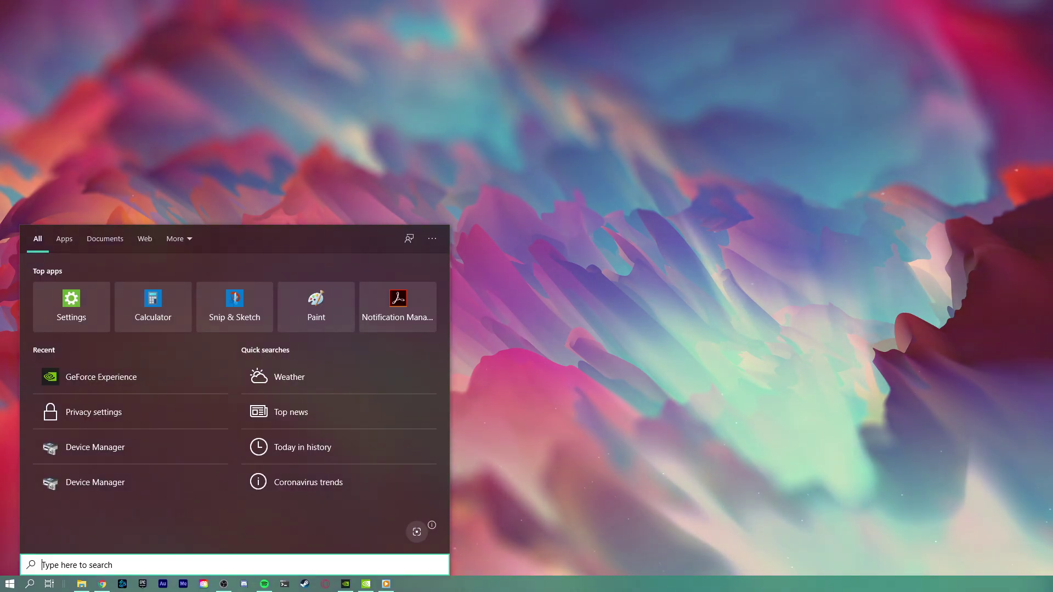
type("dev")
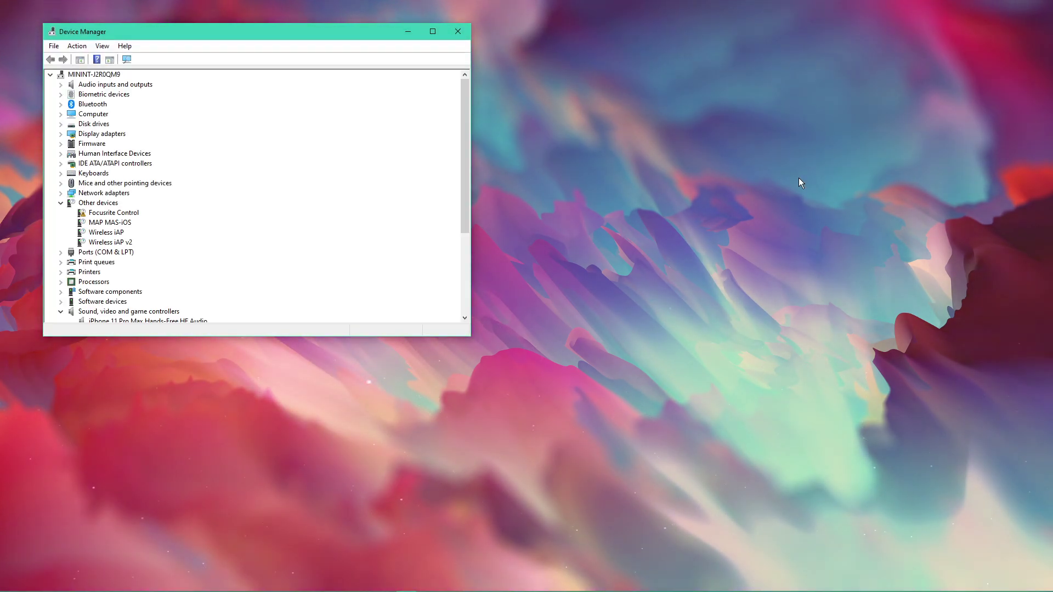
Inspect the driver update options for the first HID-compliant mouse under Mice and other pointing devices, and dismiss them without searching.
left_click_drag(347, 31, 682, 121)
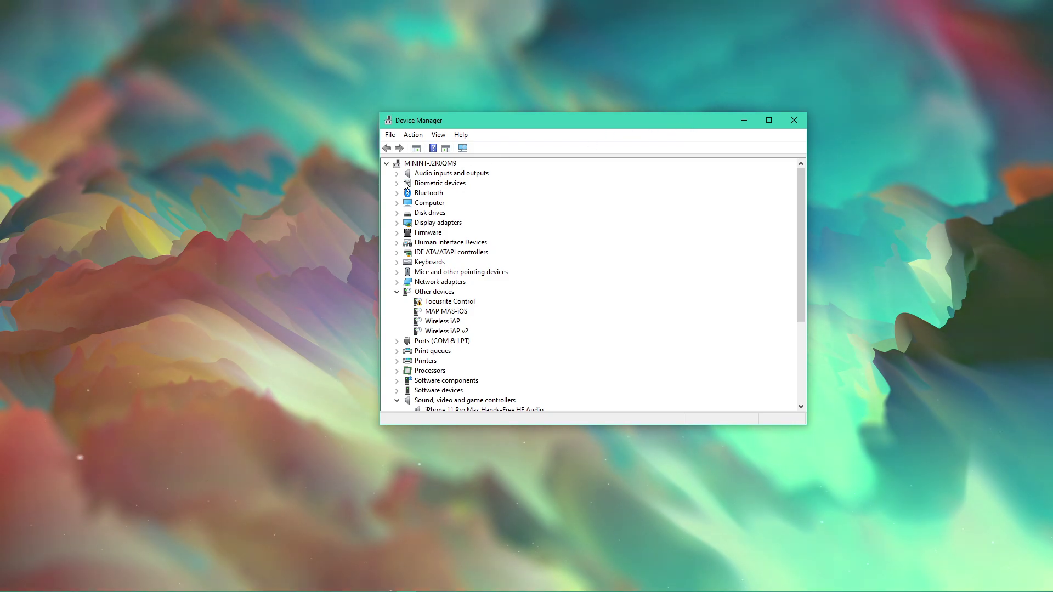
left_click(397, 272)
left_click(466, 281)
right_click(467, 281)
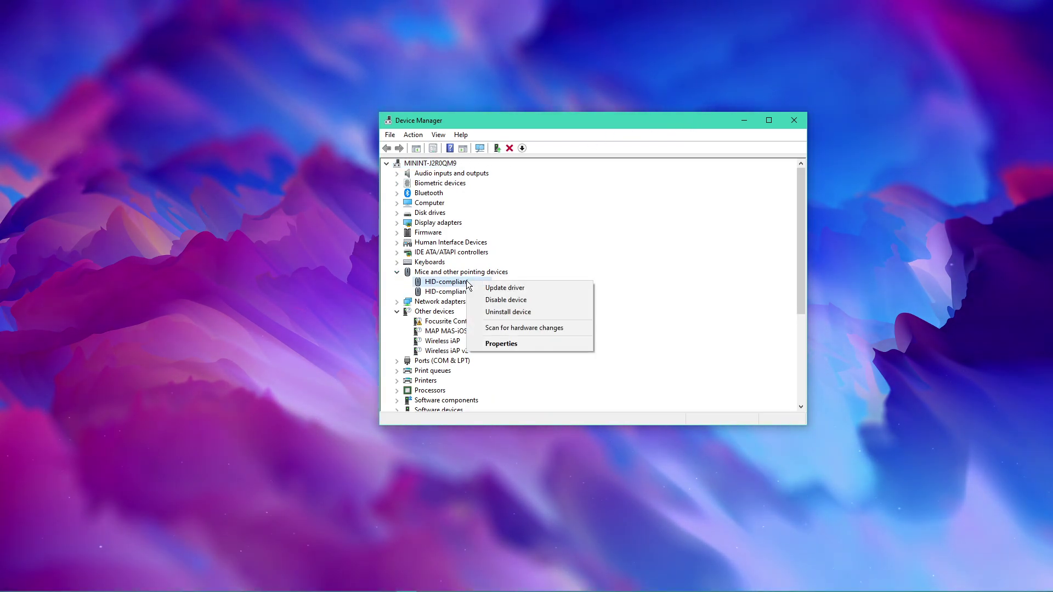
left_click(542, 288)
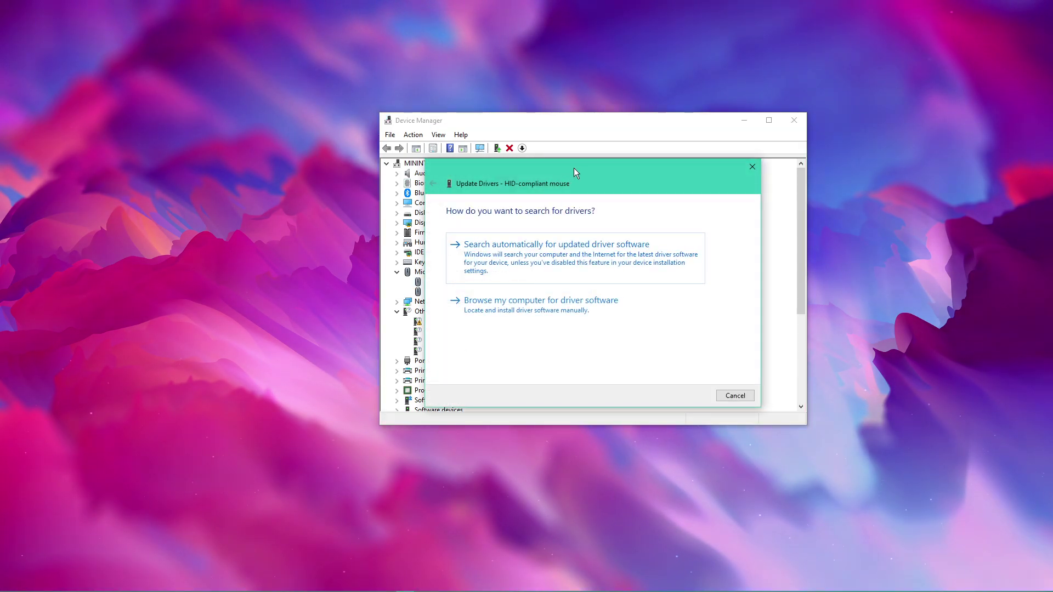
left_click_drag(574, 168, 605, 167)
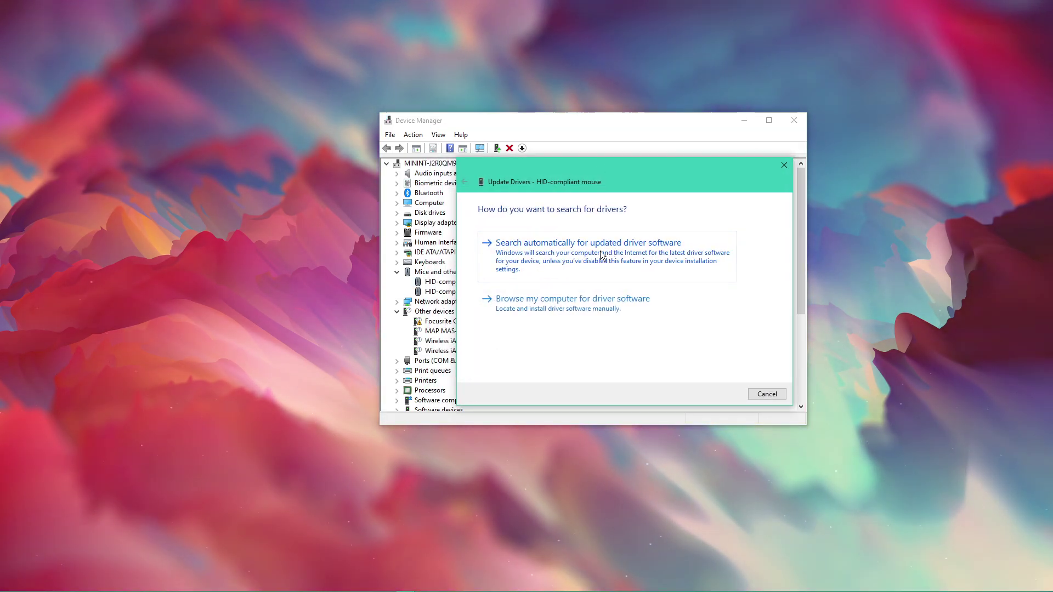
left_click(782, 163)
Inspect the driver update options for the second HID-compliant mouse and dismiss them without searching.
left_click(429, 292)
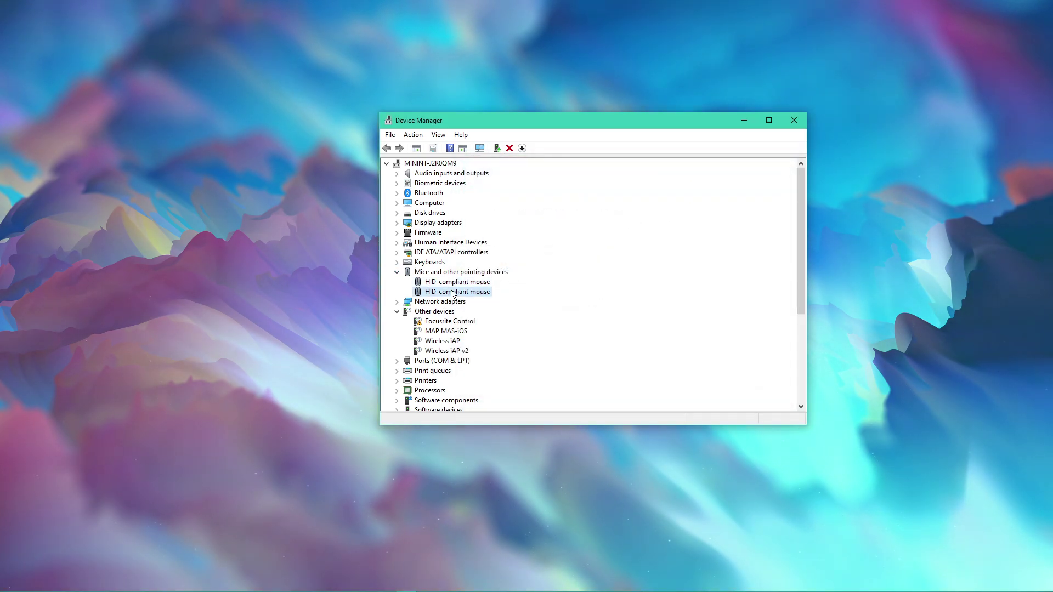
right_click(473, 295)
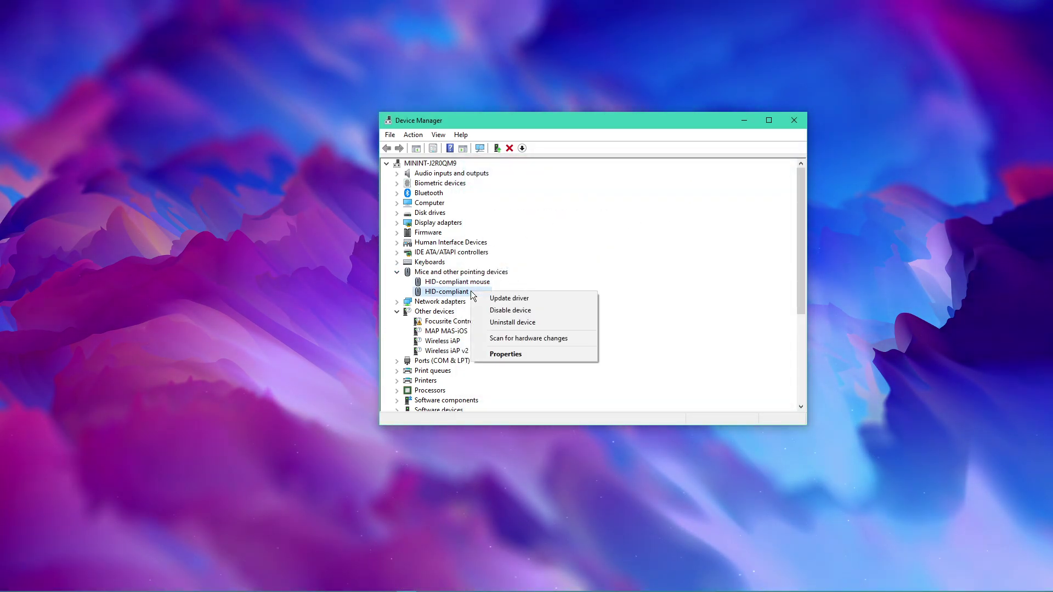
left_click(485, 298)
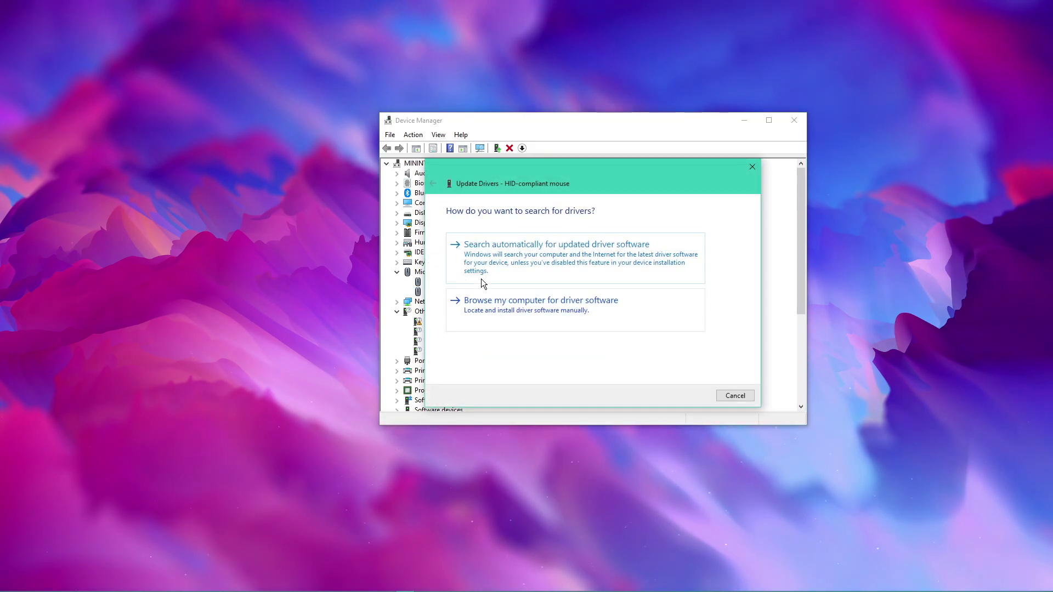
left_click(753, 167)
Collapse the mice category and expand the audio inputs and outputs, display adapters and disk drives to review their devices.
left_click(397, 272)
left_click(396, 173)
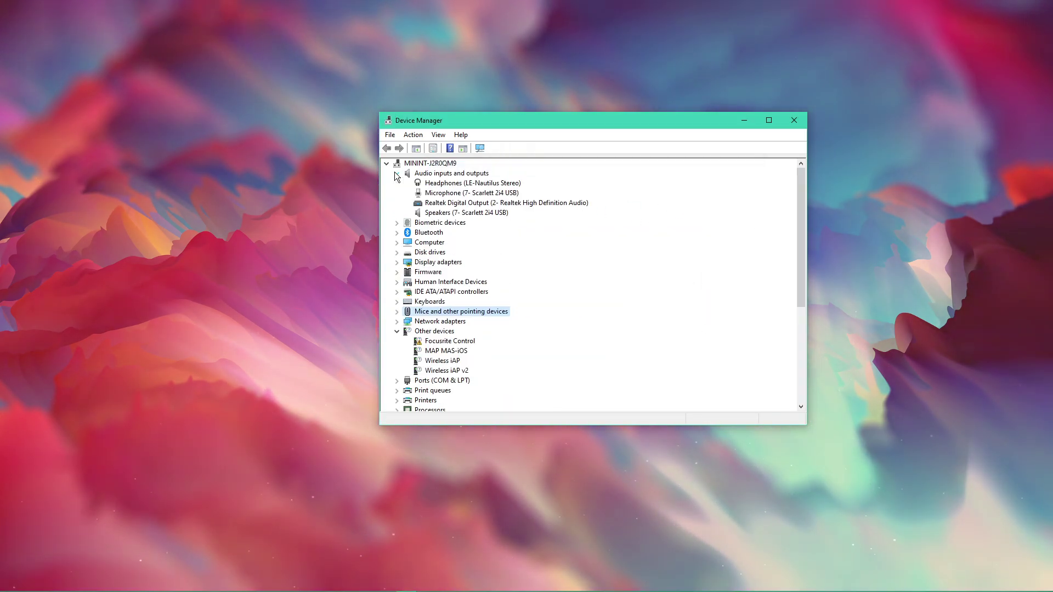
left_click(397, 262)
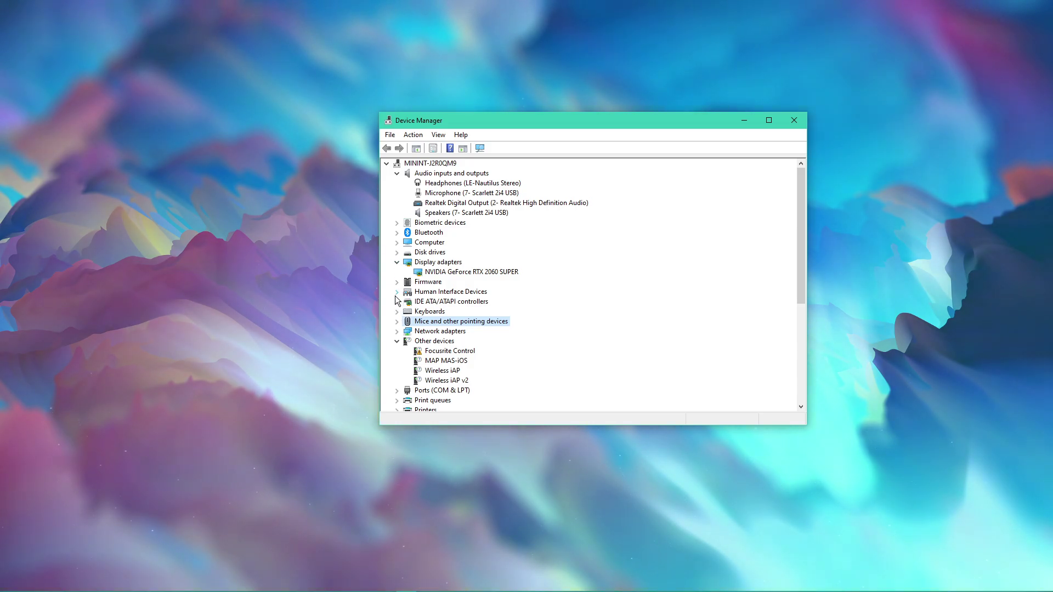
left_click(396, 252)
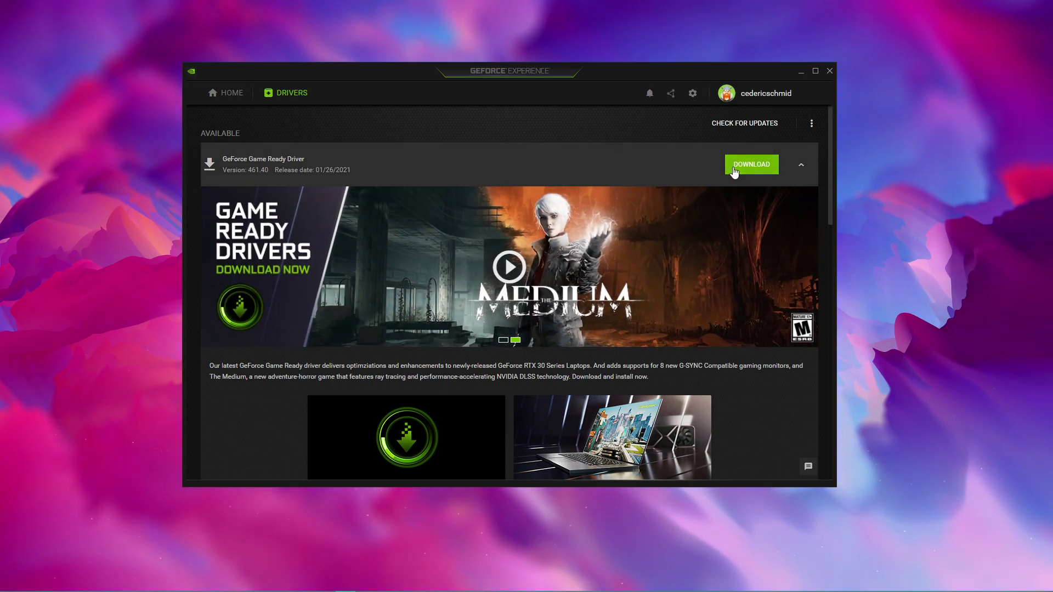
In GeForce Experience, collapse the available driver's details, check the In-Game Overlay setting in the general settings, and close the program.
left_click(799, 170)
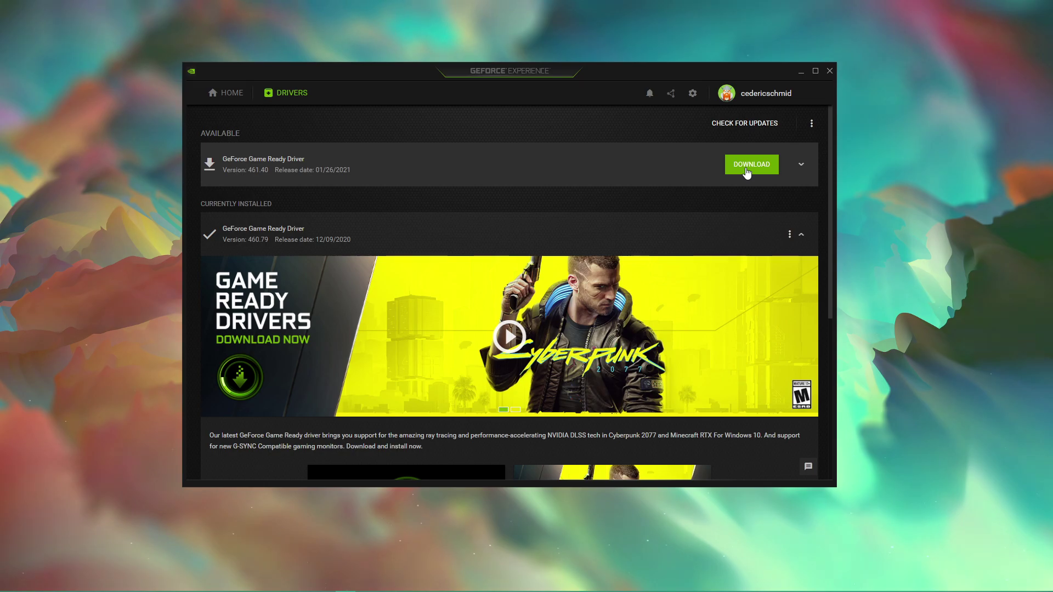
left_click(692, 94)
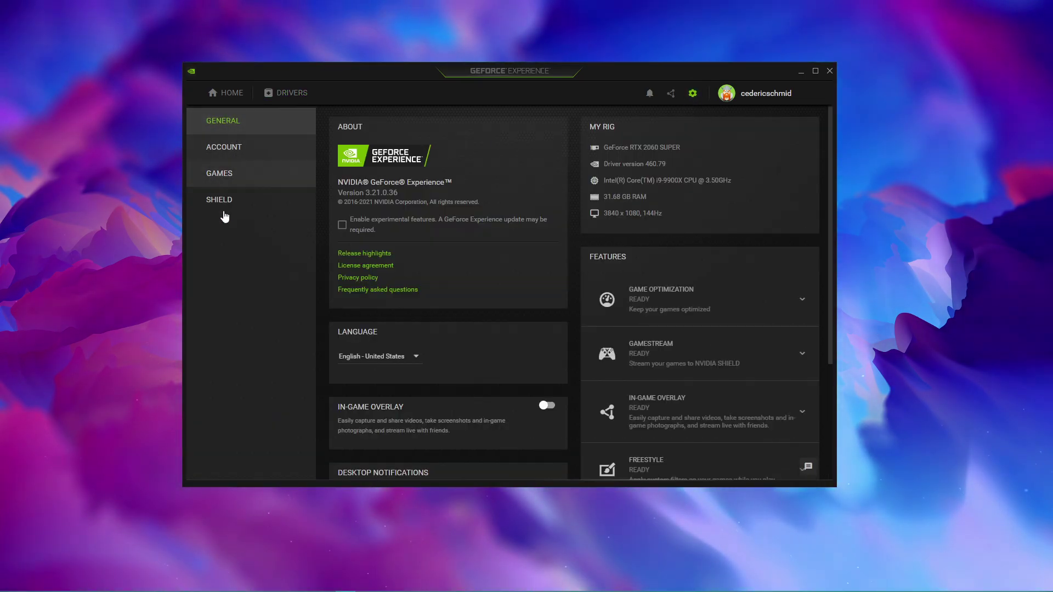
scroll(543, 407, "down", 2)
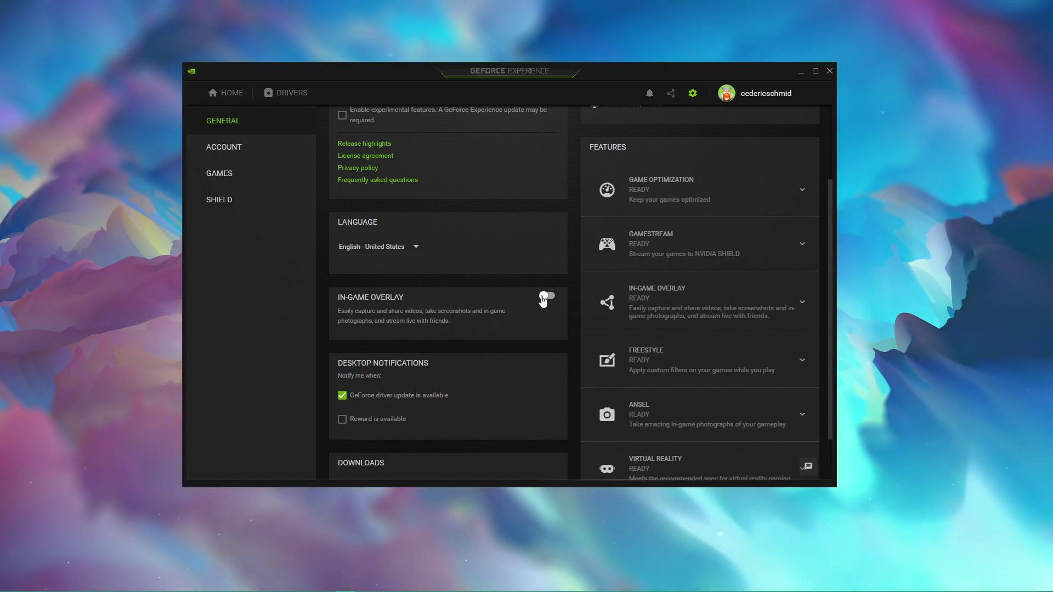
left_click(829, 71)
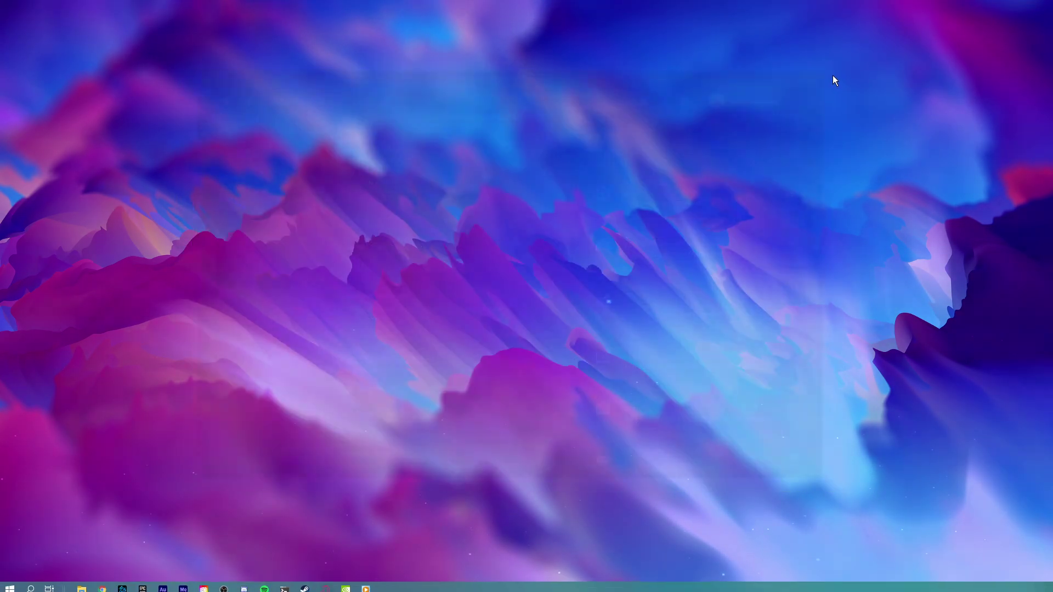
Open the Windows Update settings and check for updates.
key("super")
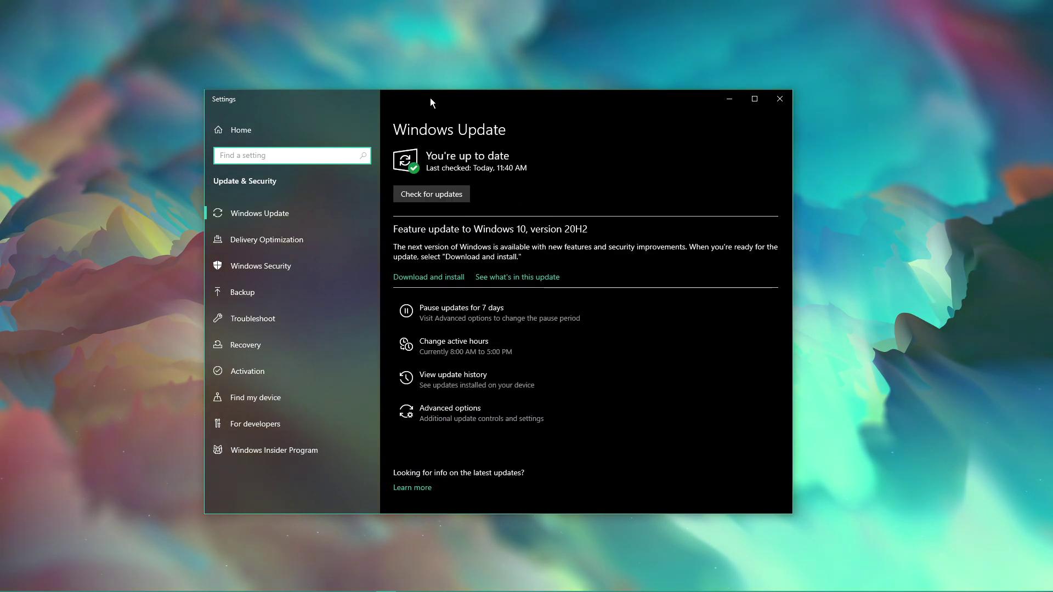
left_click(431, 195)
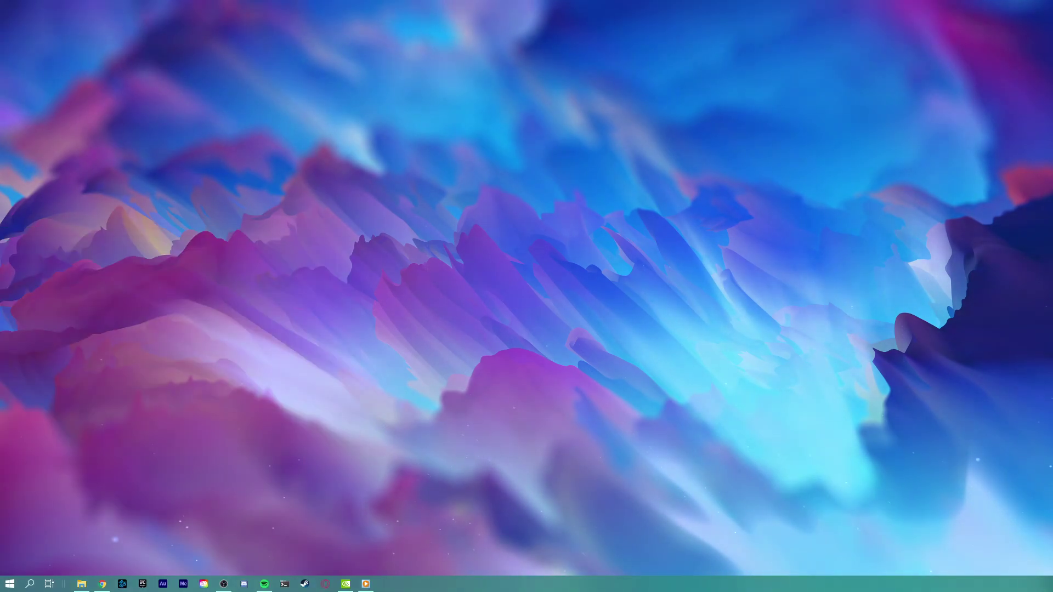
Search Windows for "game bar", open the Game bar settings and check whether game clip recording is turned off.
key("super")
type("game bar")
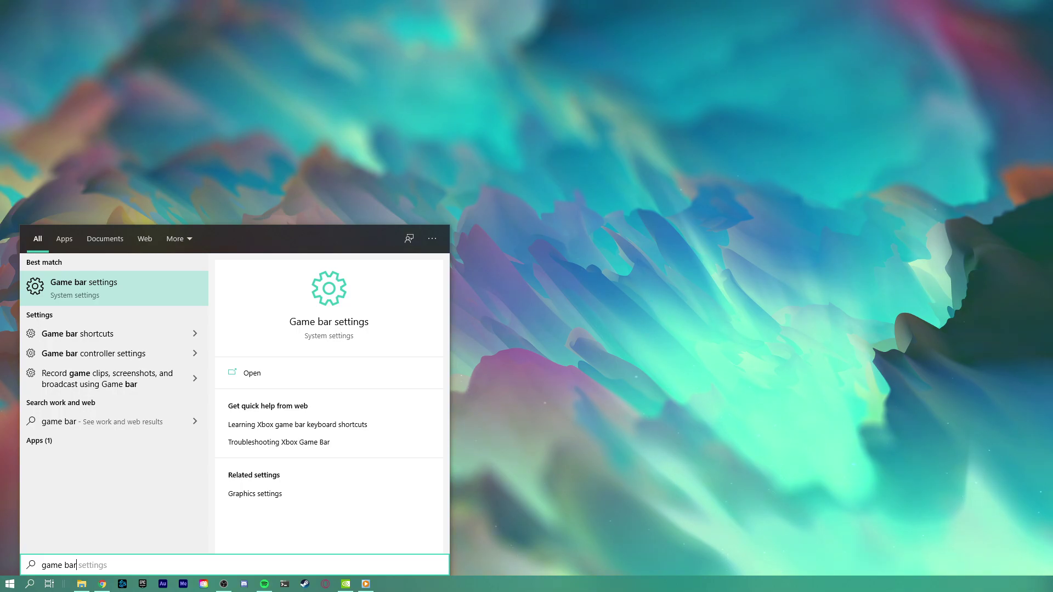
key("Return")
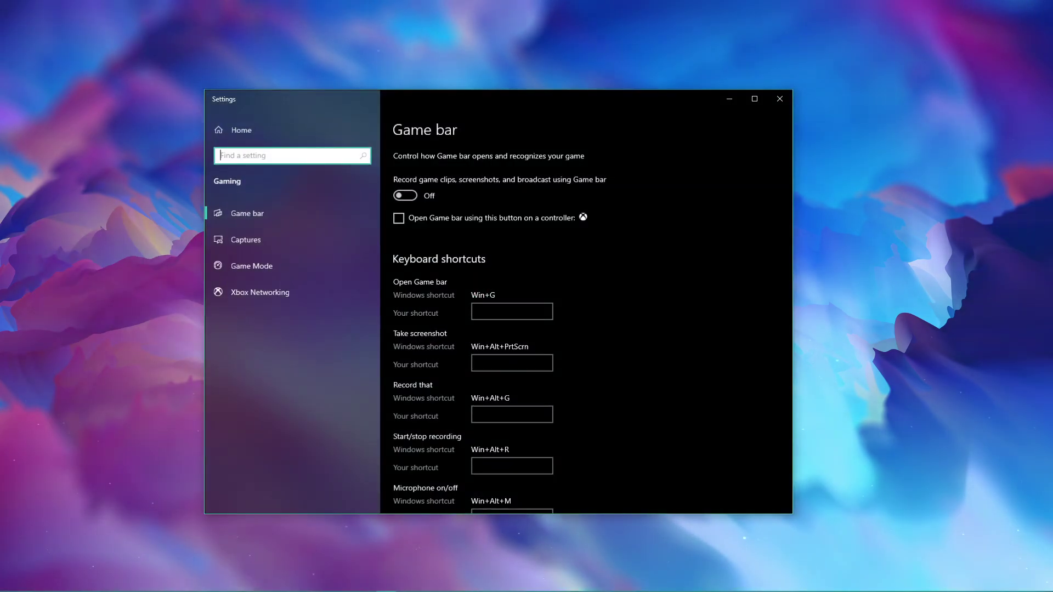
left_click_drag(540, 97, 588, 98)
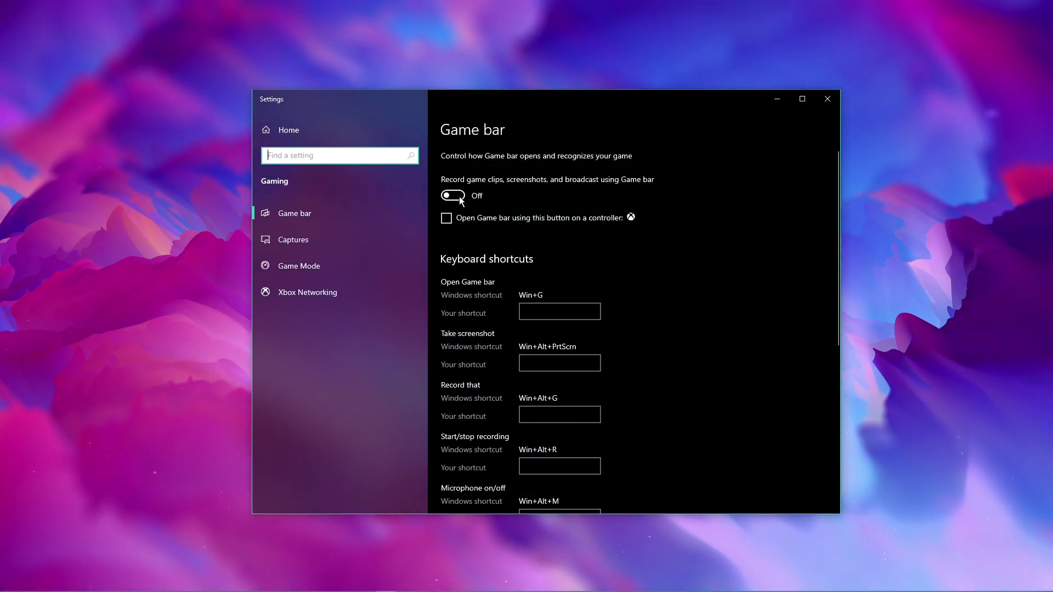
Review the background recording, recorded audio and recorded video options in the Captures settings.
left_click(398, 239)
scroll(494, 263, "down", 2)
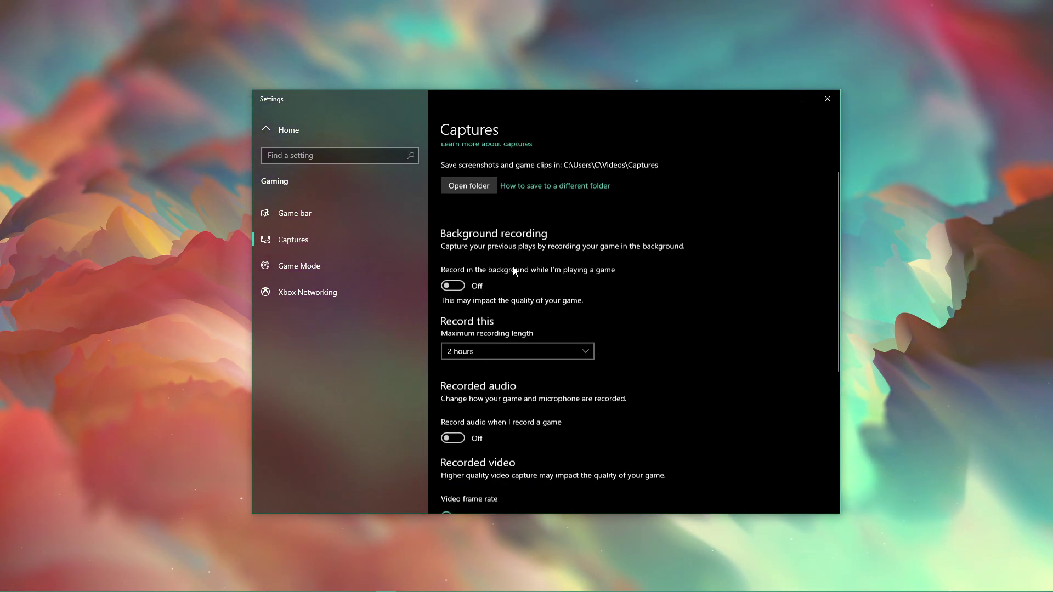
scroll(493, 247, "down", 3)
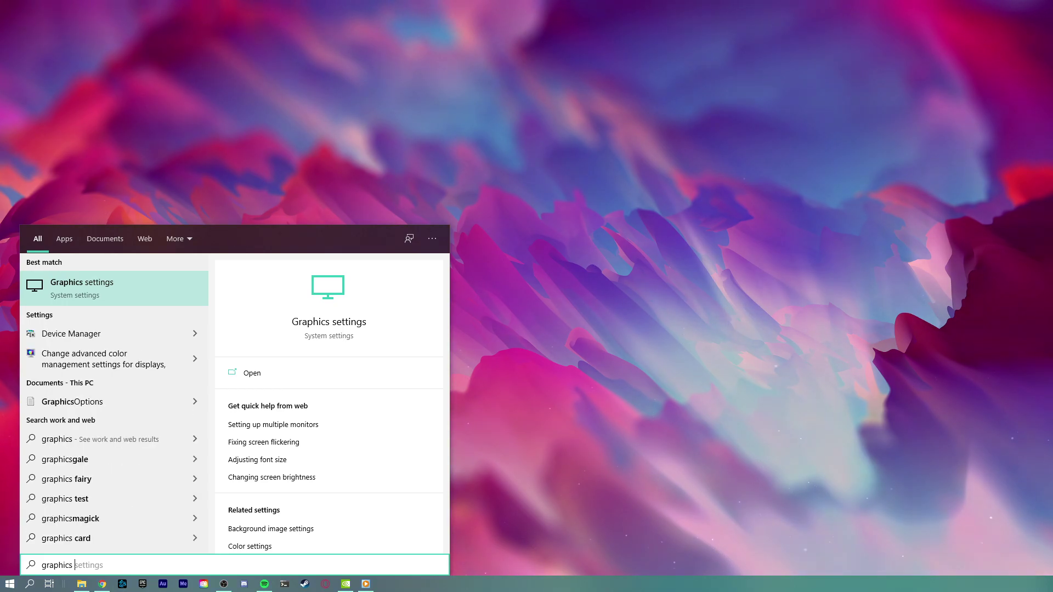
Open the Windows Graphics settings and browse for a classic app in D:\Program Files\steam\Steam.
key("Return")
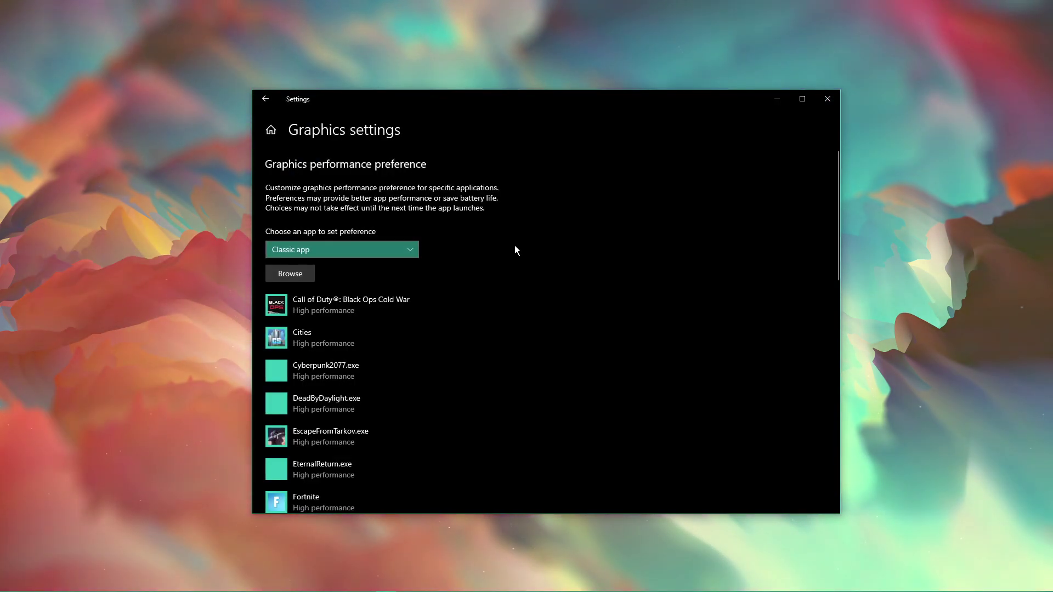
left_click(288, 278)
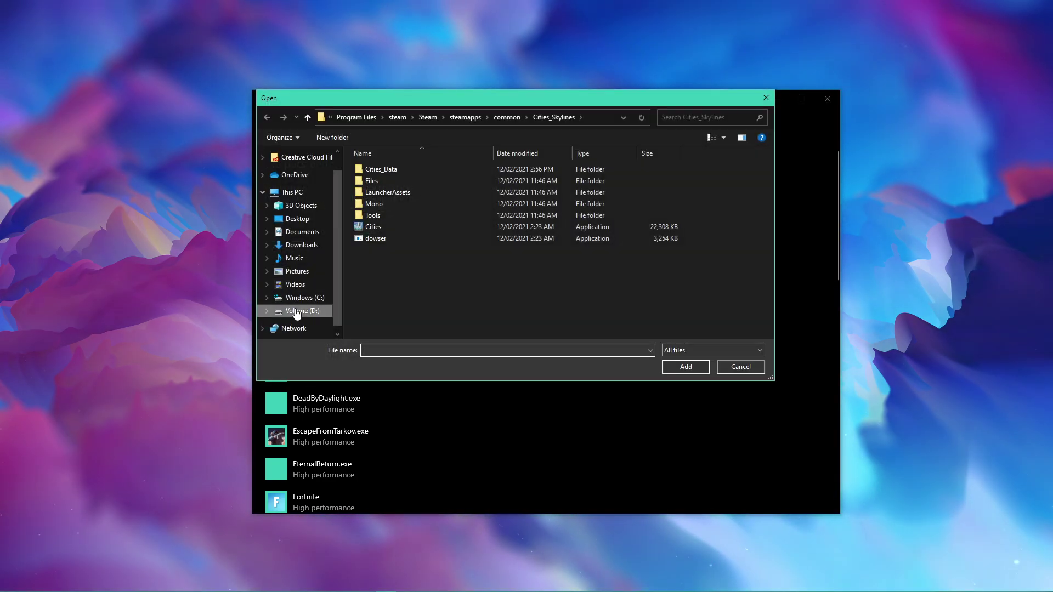
left_click(281, 311)
double_click(386, 203)
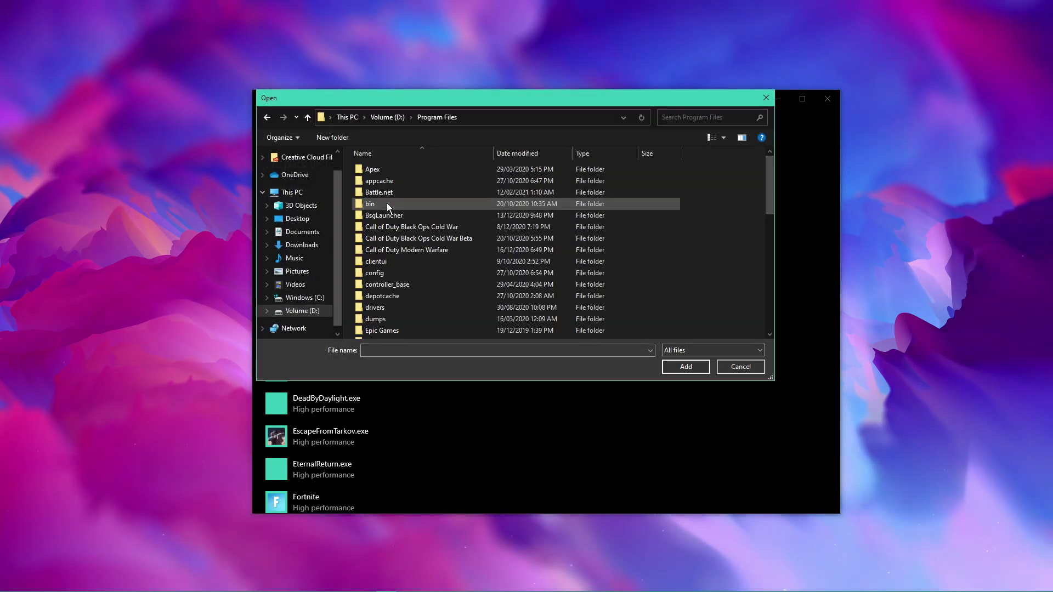
scroll(406, 216, "down", 7)
scroll(409, 222, "down", 2)
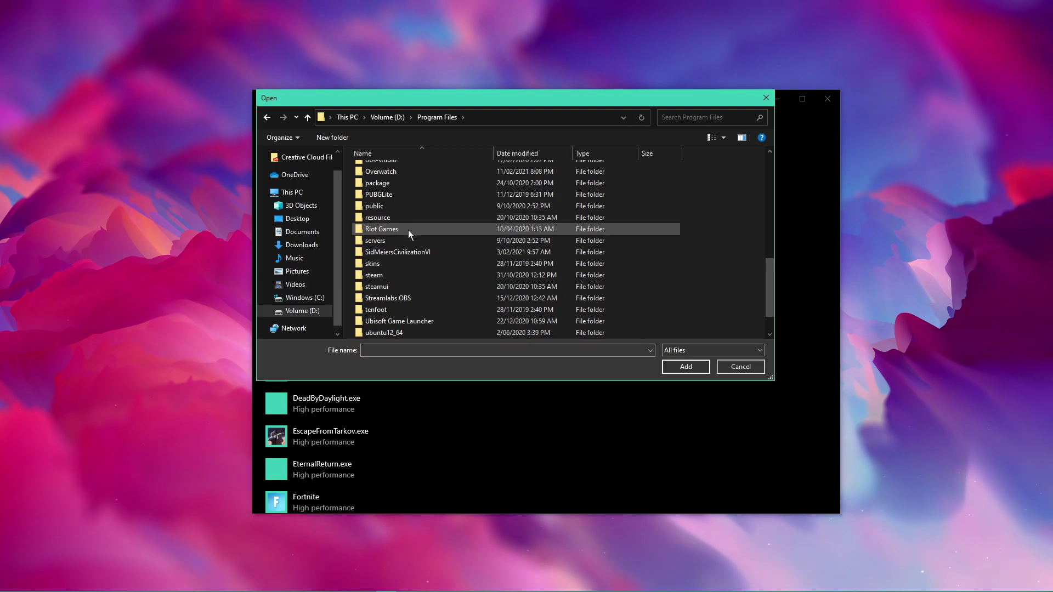
double_click(391, 278)
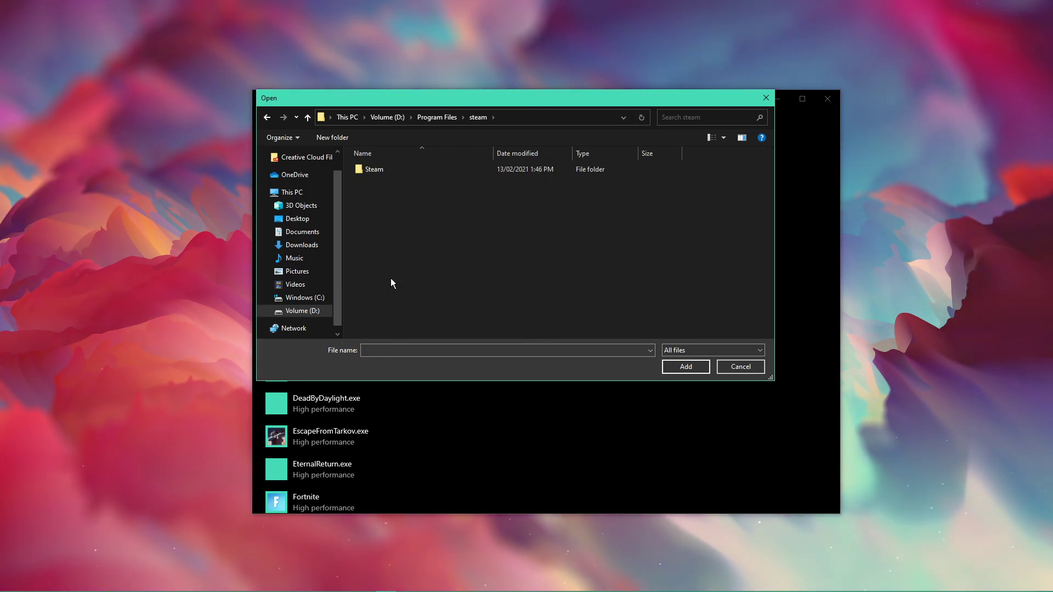
double_click(400, 169)
Add the valheim application from steamapps\common\Valheim to the graphics performance preference list.
scroll(483, 233, "down", 1)
scroll(485, 235, "down", 2)
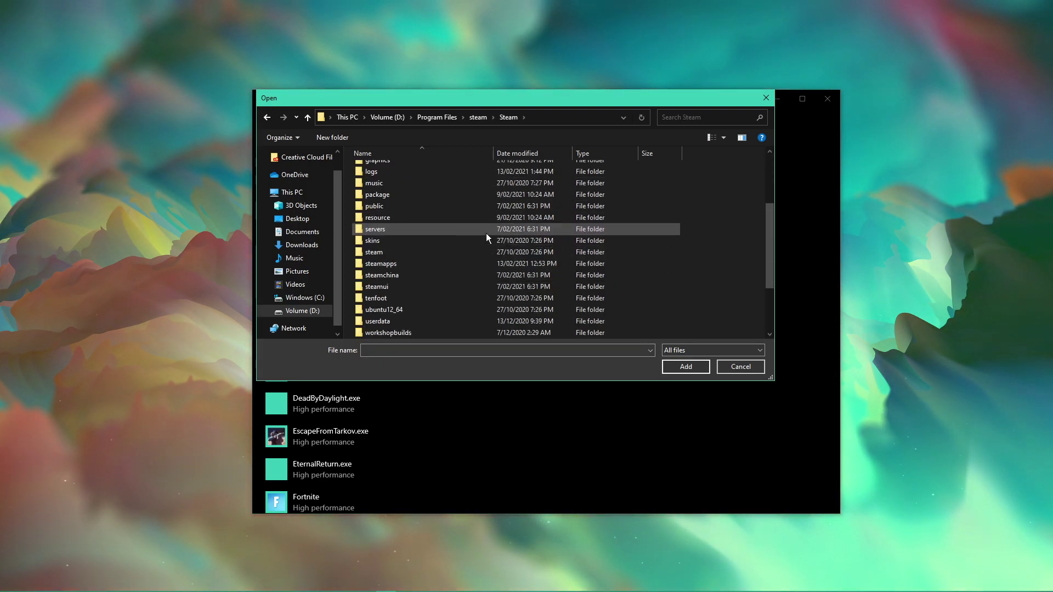
double_click(420, 261)
double_click(405, 172)
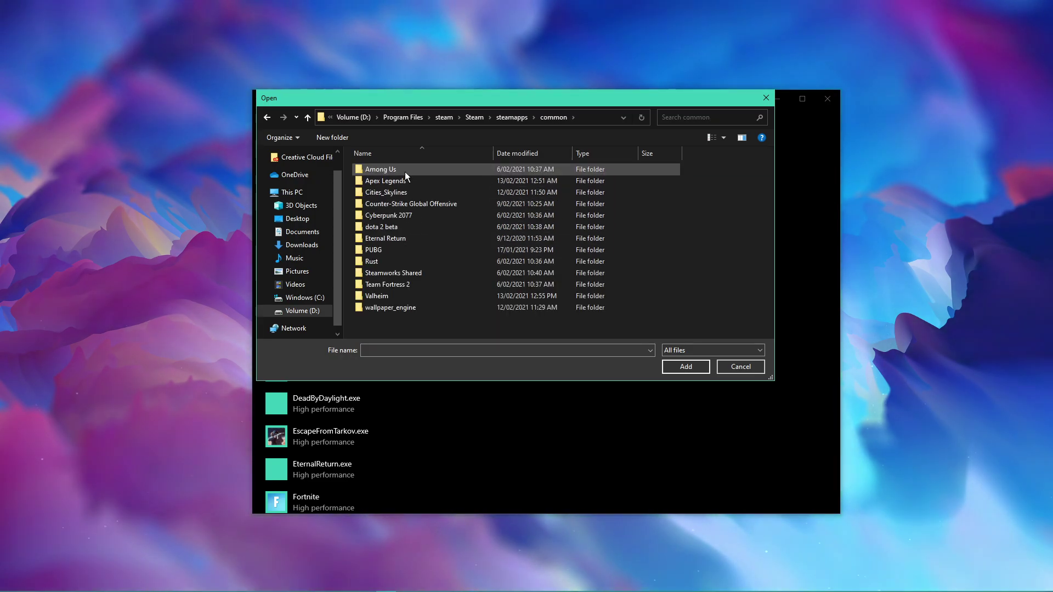
double_click(397, 297)
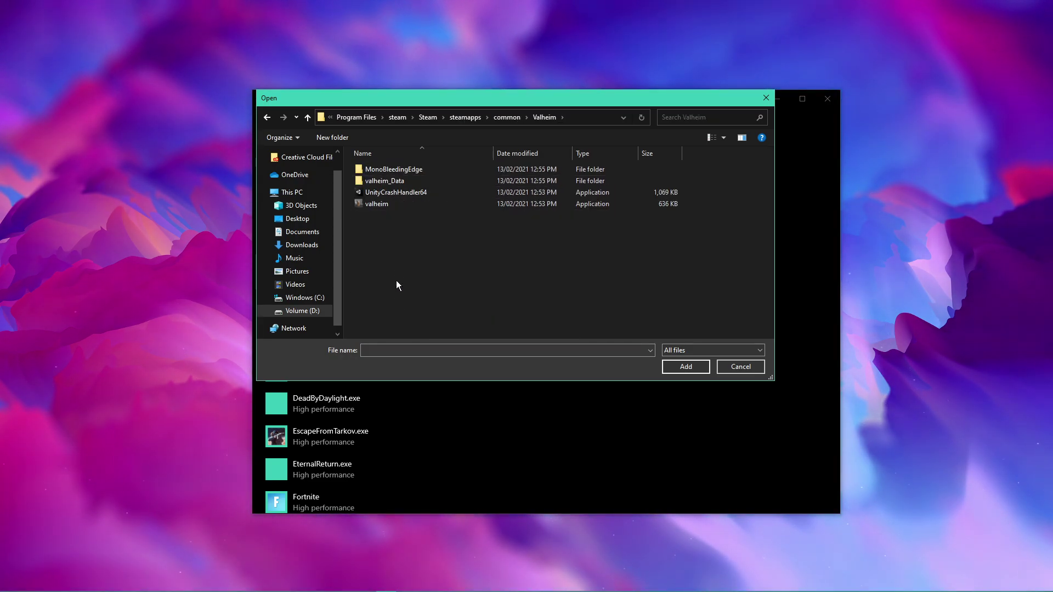
left_click(397, 206)
left_click(672, 367)
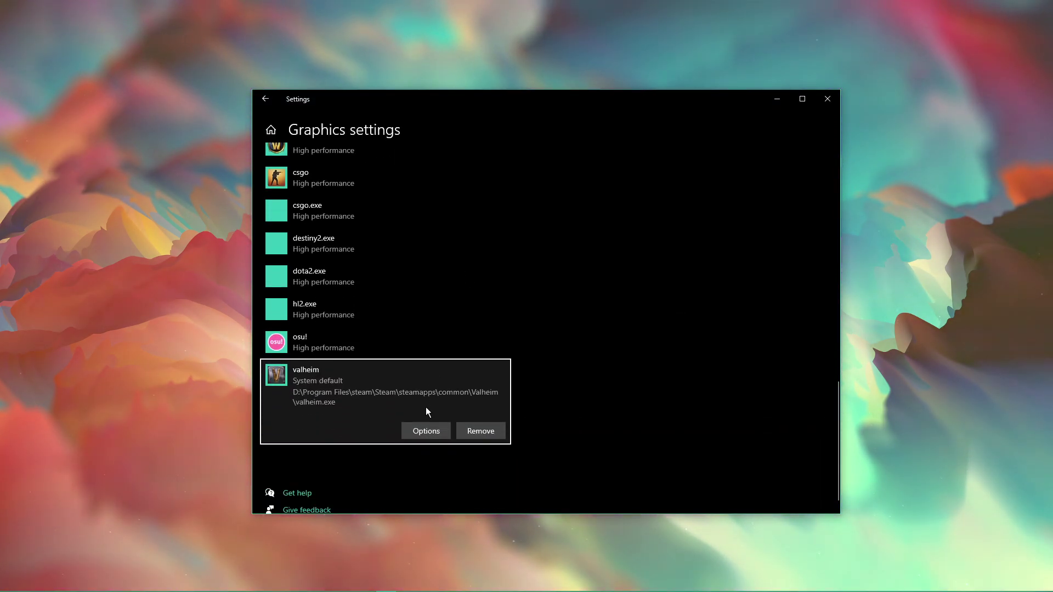
Set valheim's graphics preference to High performance and save it.
left_click(417, 434)
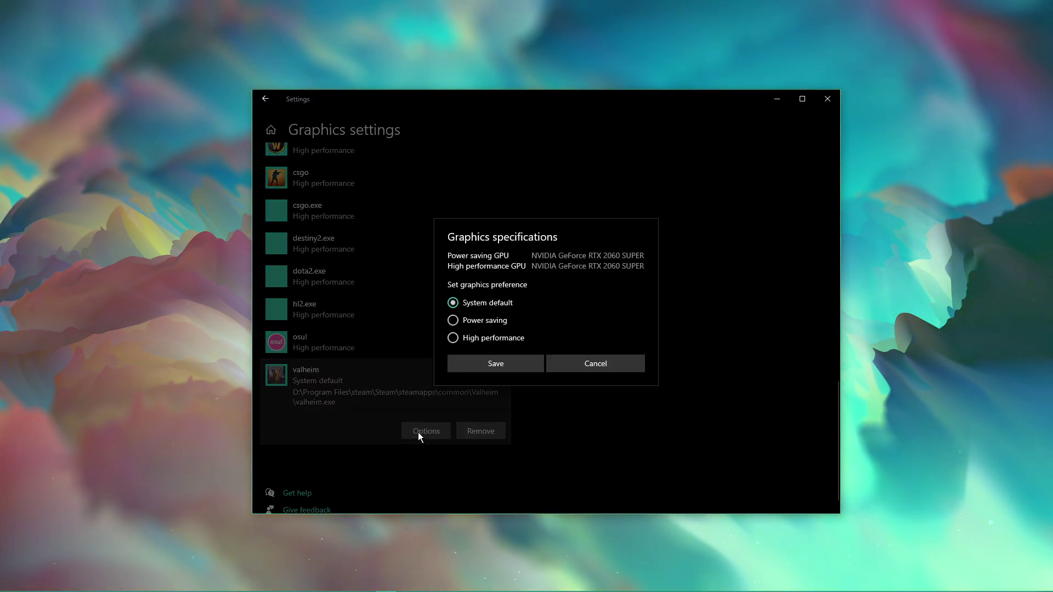
left_click(454, 338)
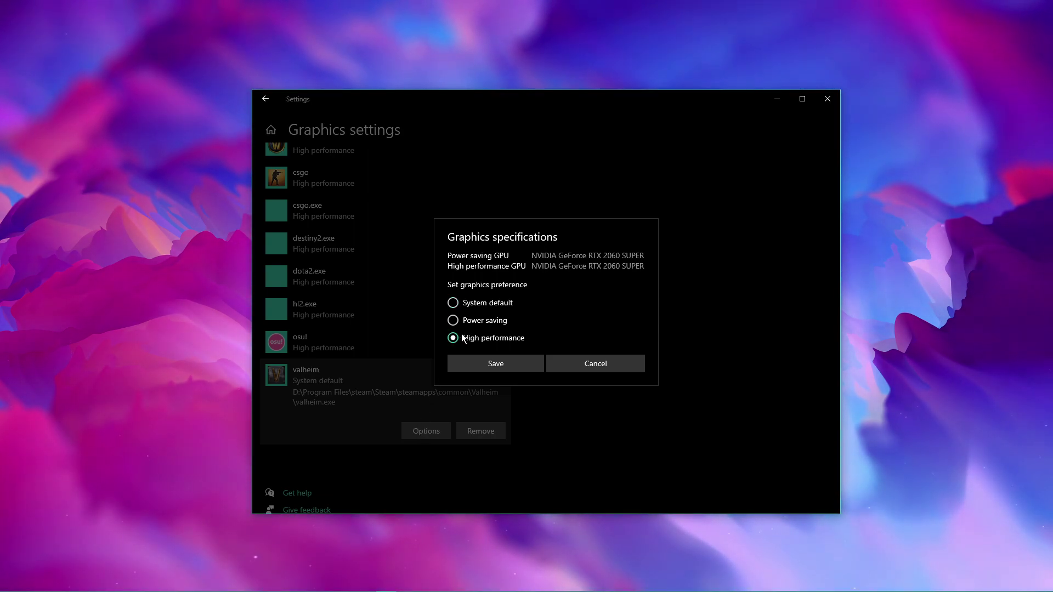
left_click(466, 363)
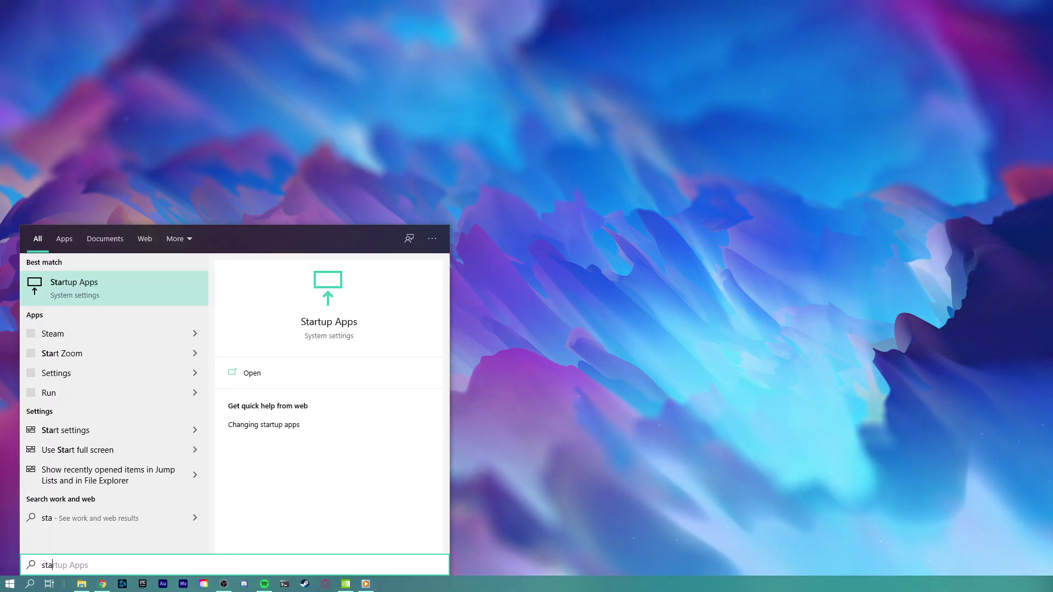
Open the Startup Apps settings and review which apps are enabled to start at login.
key("Return")
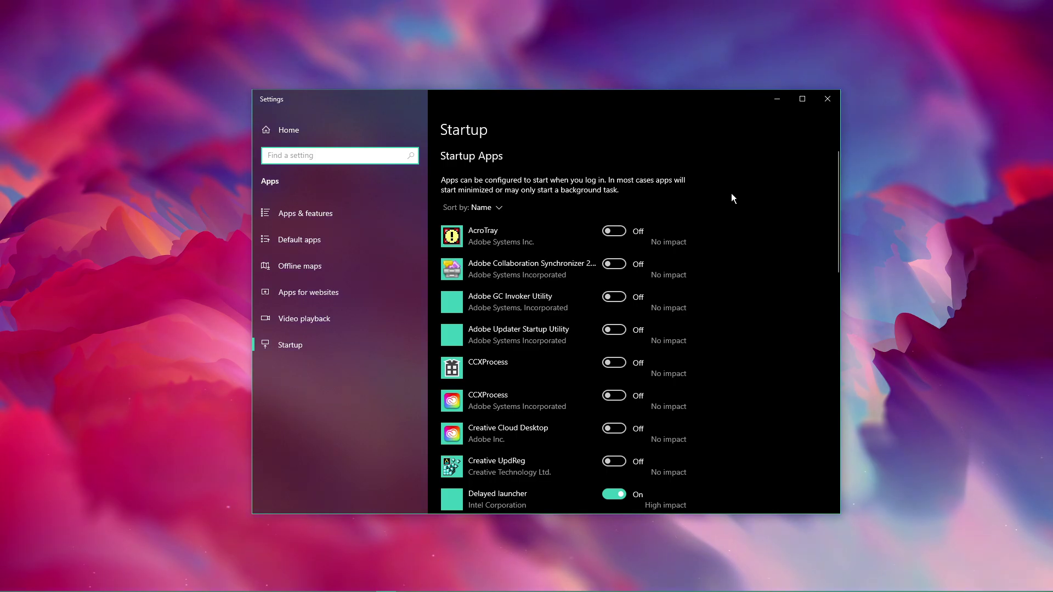
scroll(732, 194, "down", 3)
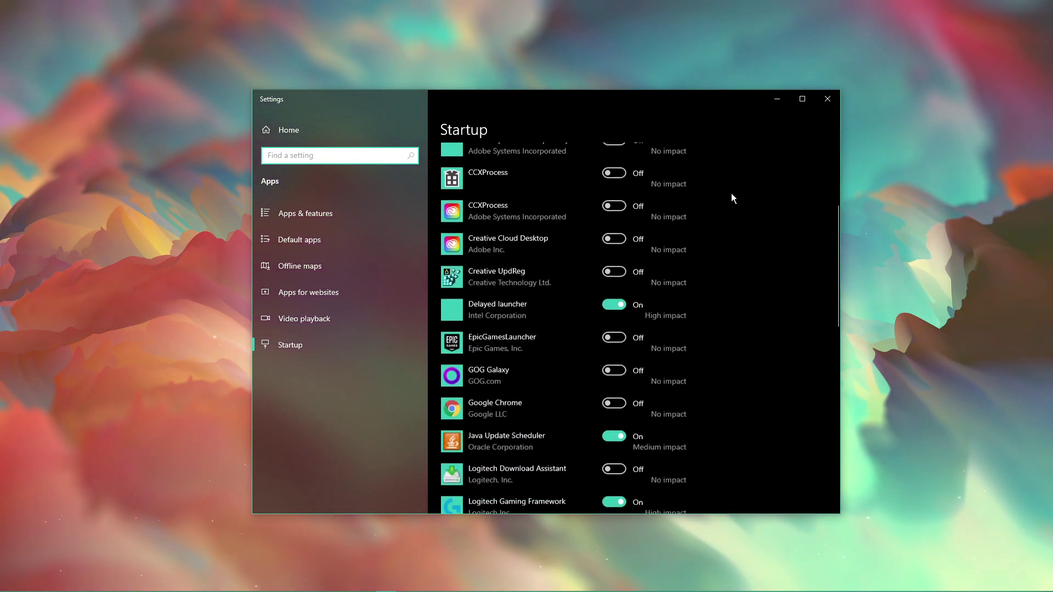
scroll(732, 193, "down", 5)
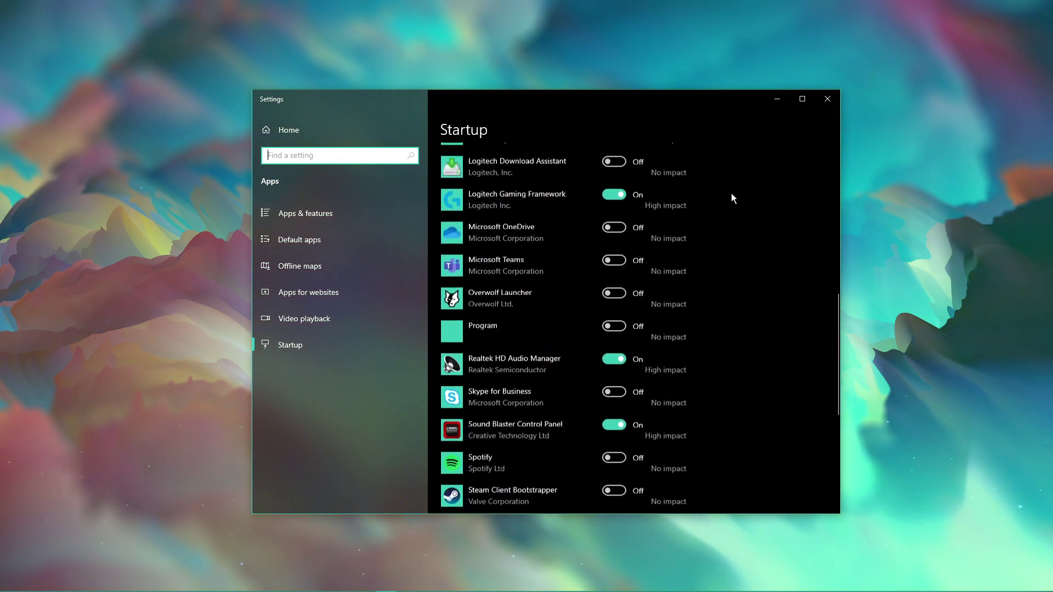
left_click_drag(836, 304, 897, 120)
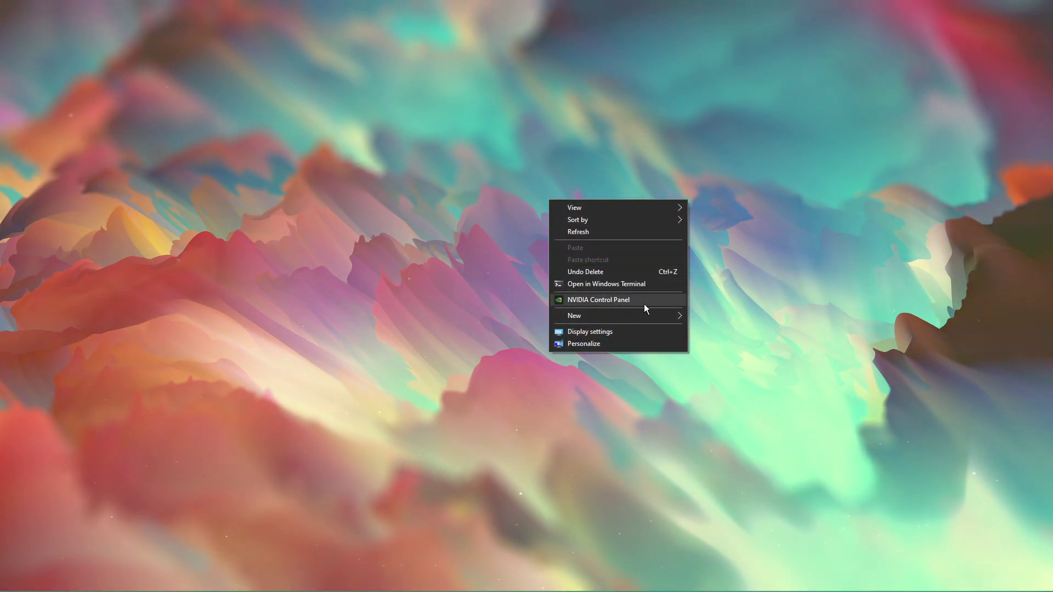
Open the NVIDIA Control Panel and show the program-specific 3D settings for valheim.exe.
left_click(645, 305)
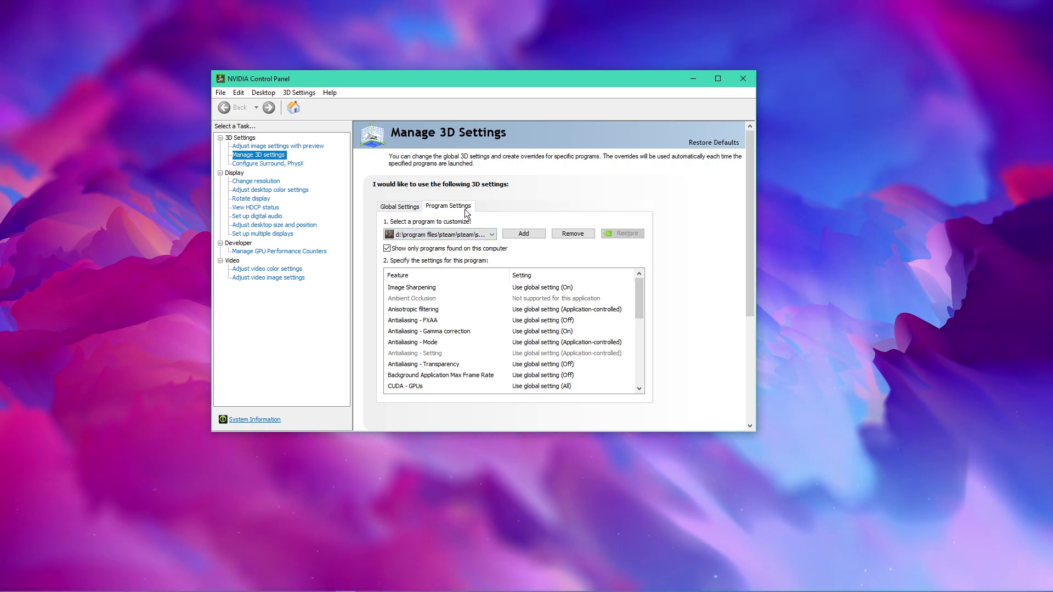
left_click(477, 236)
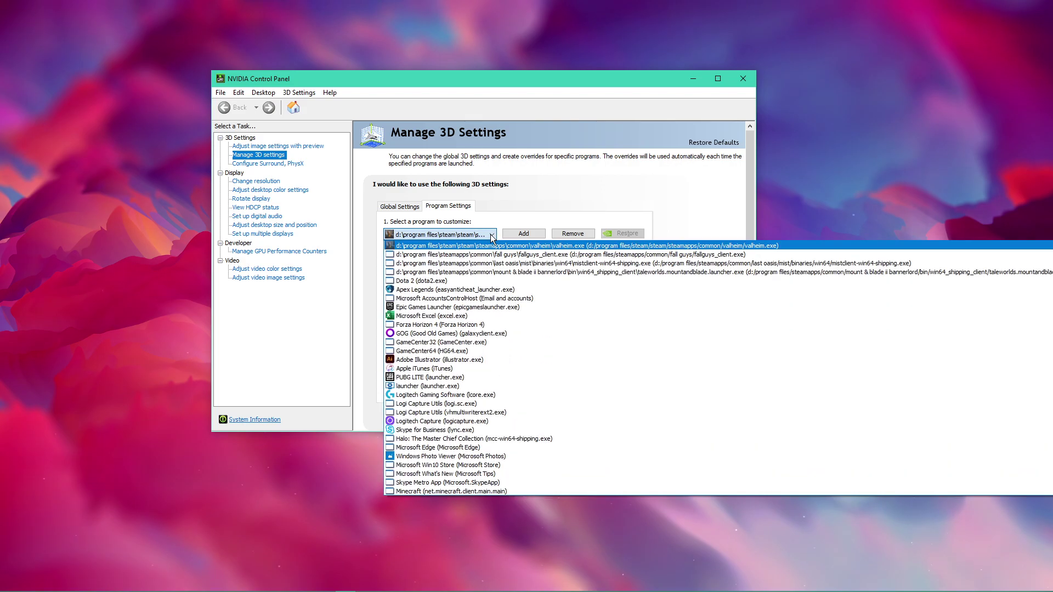
left_click(498, 212)
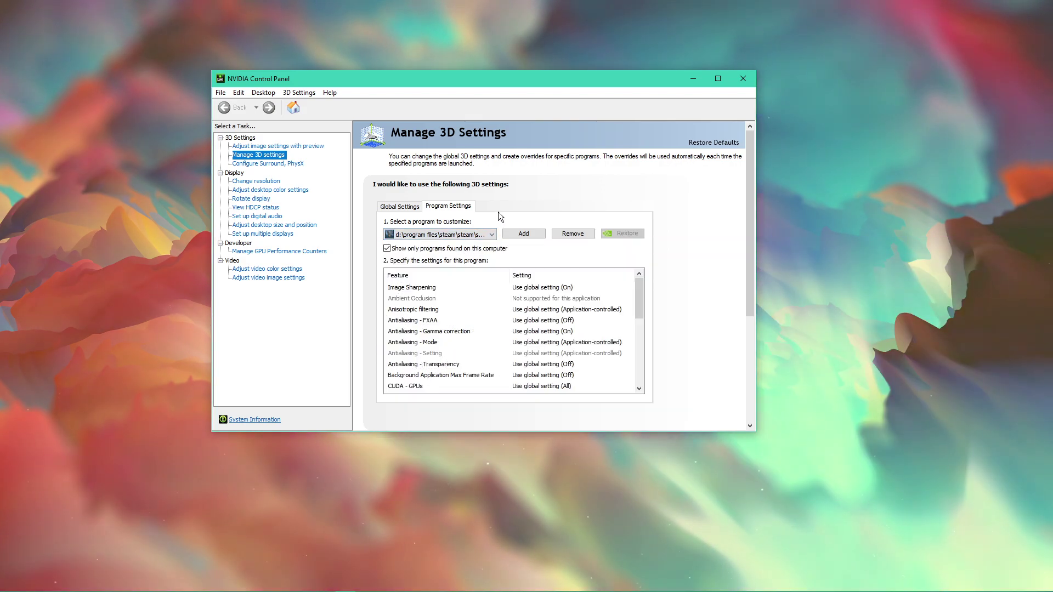
Check the CUDA - GPUs options for valheim.exe and leave them on the global setting.
left_click_drag(637, 281, 638, 316)
left_click(524, 299)
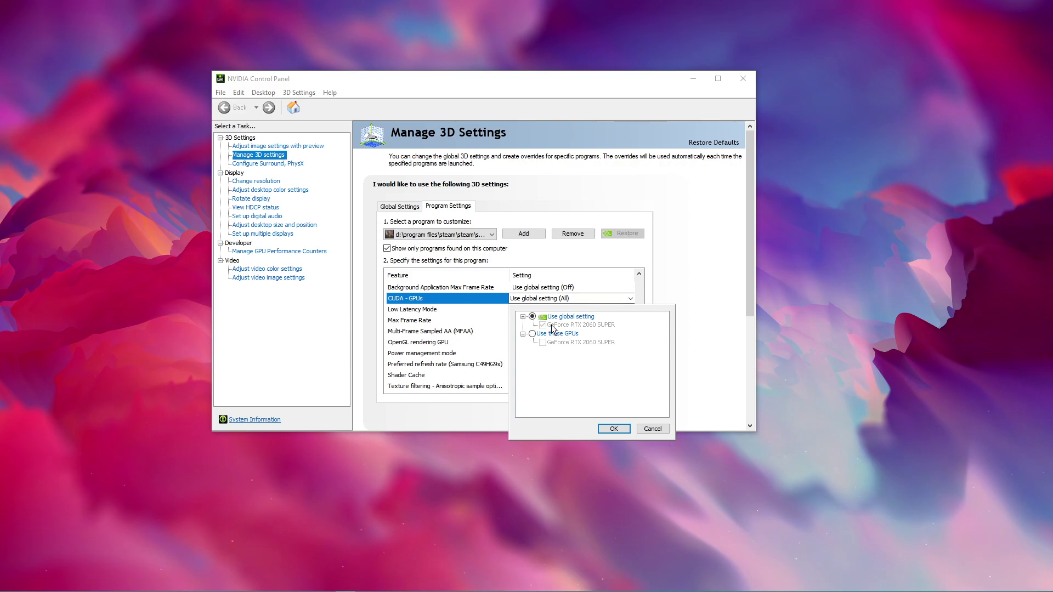
left_click(699, 338)
Set valheim's power management mode to Prefer maximum performance and keep Texture filtering - Quality on Performance.
left_click_drag(636, 328, 636, 334)
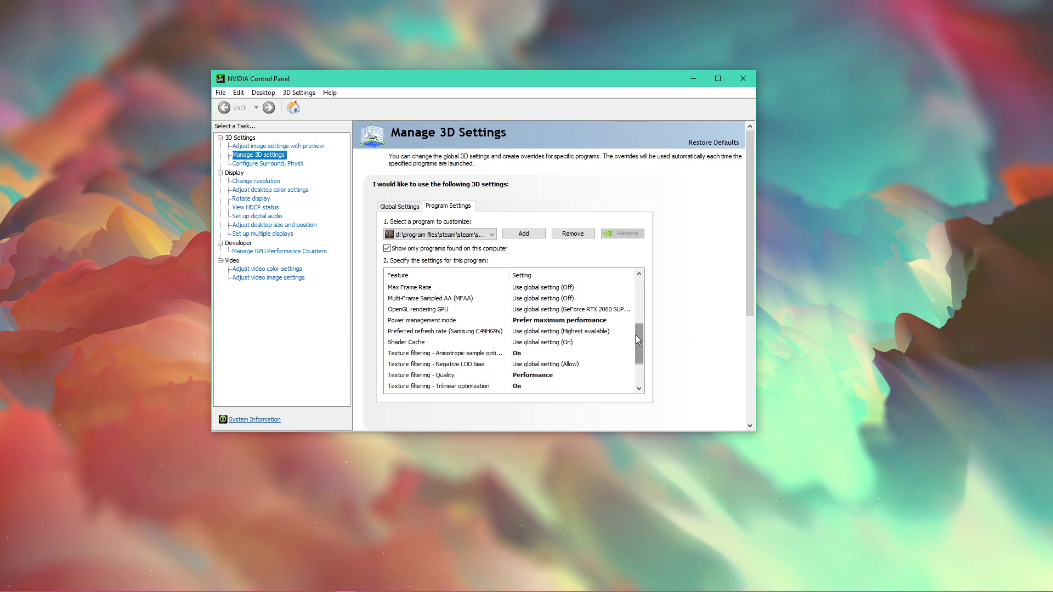
left_click(570, 320)
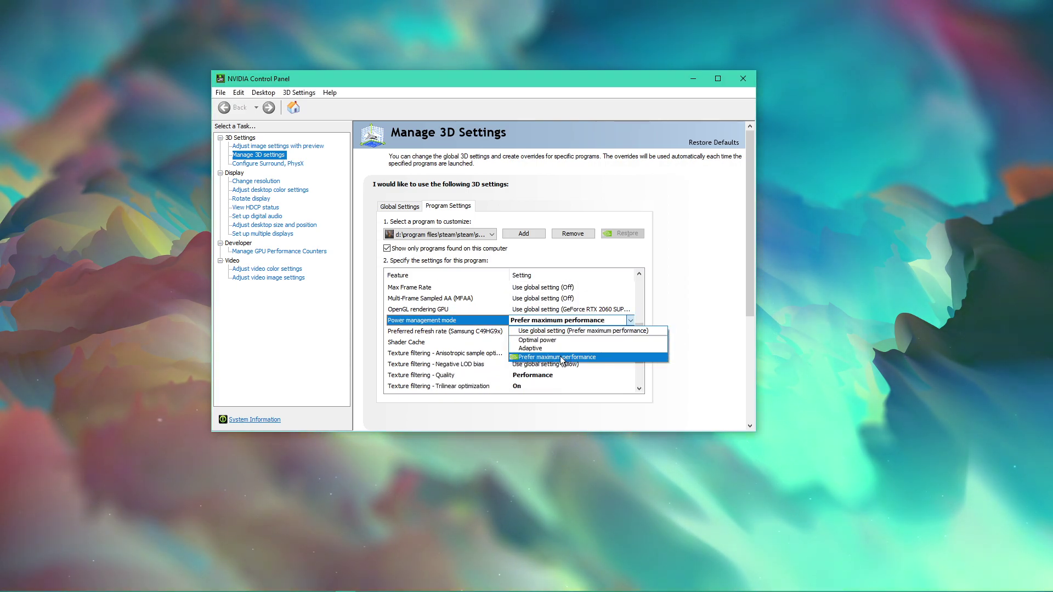
left_click(578, 358)
left_click(563, 376)
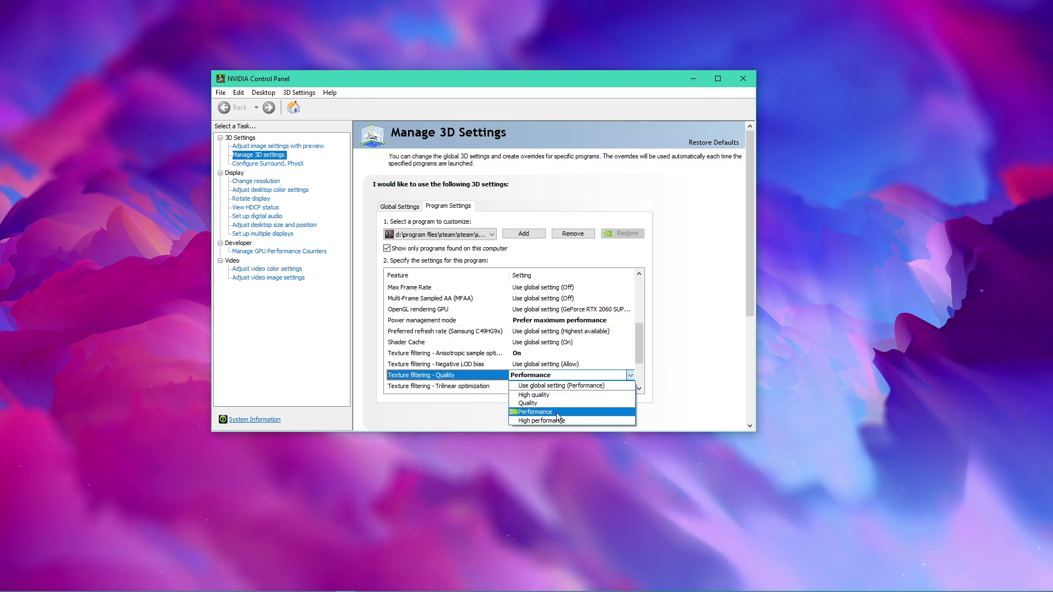
left_click(677, 411)
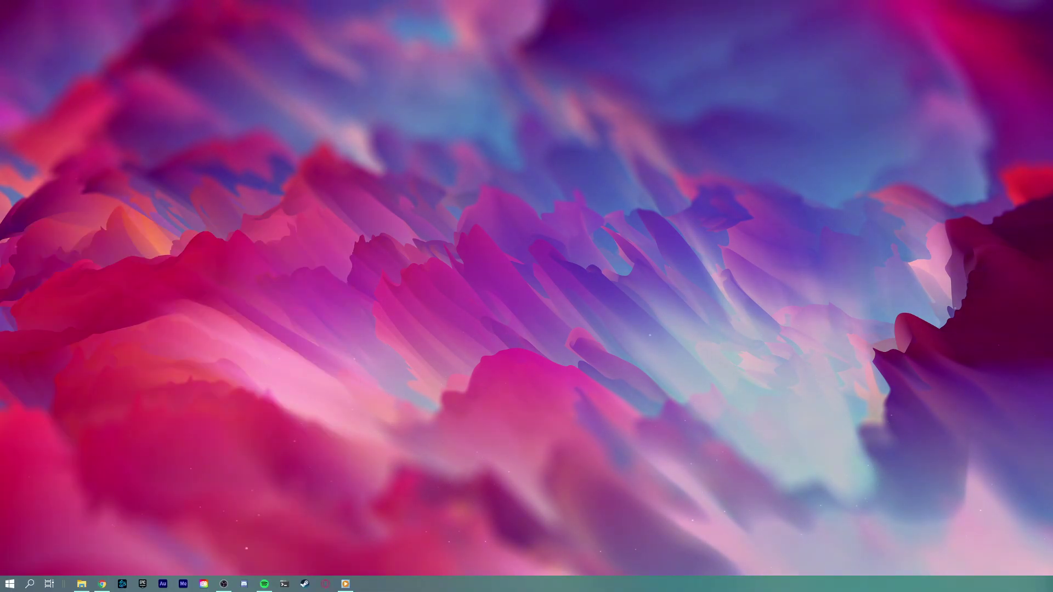
Open the Windows Apps & features settings, sort the installed apps by install date and review the list for unneeded programs.
key("Return")
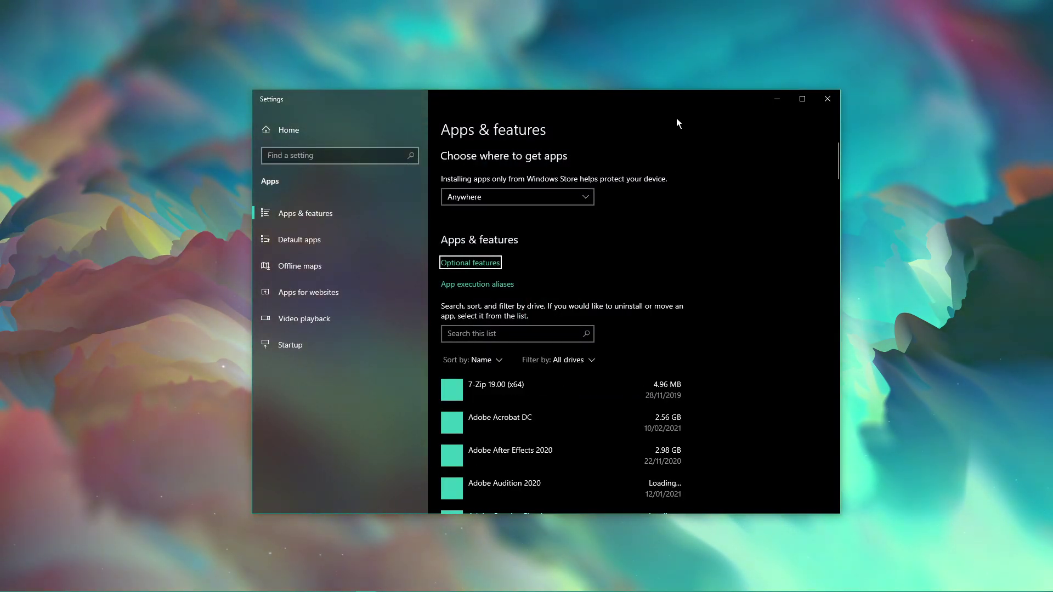
left_click(495, 345)
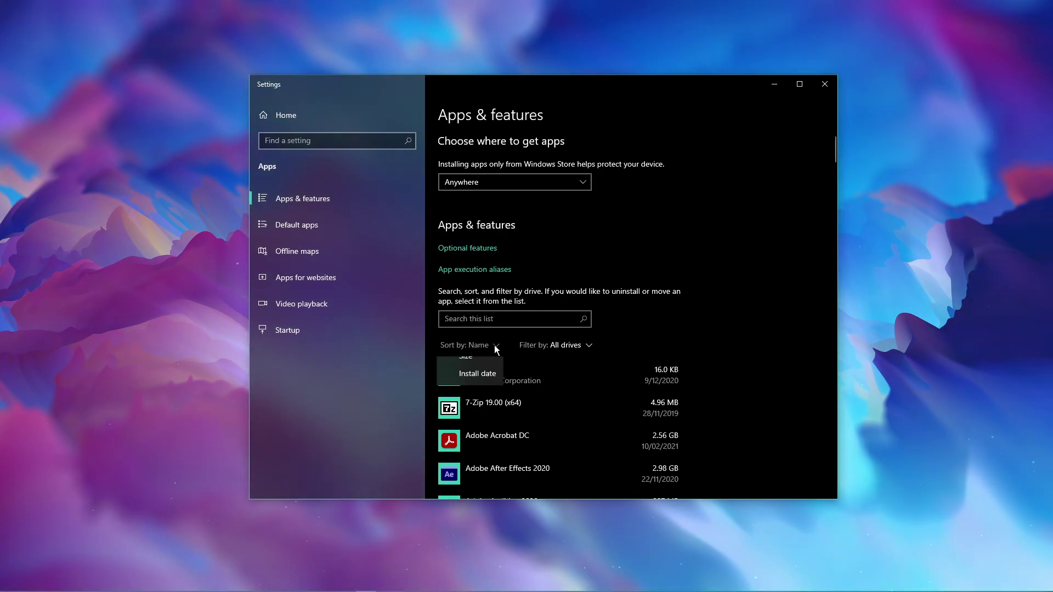
left_click(461, 400)
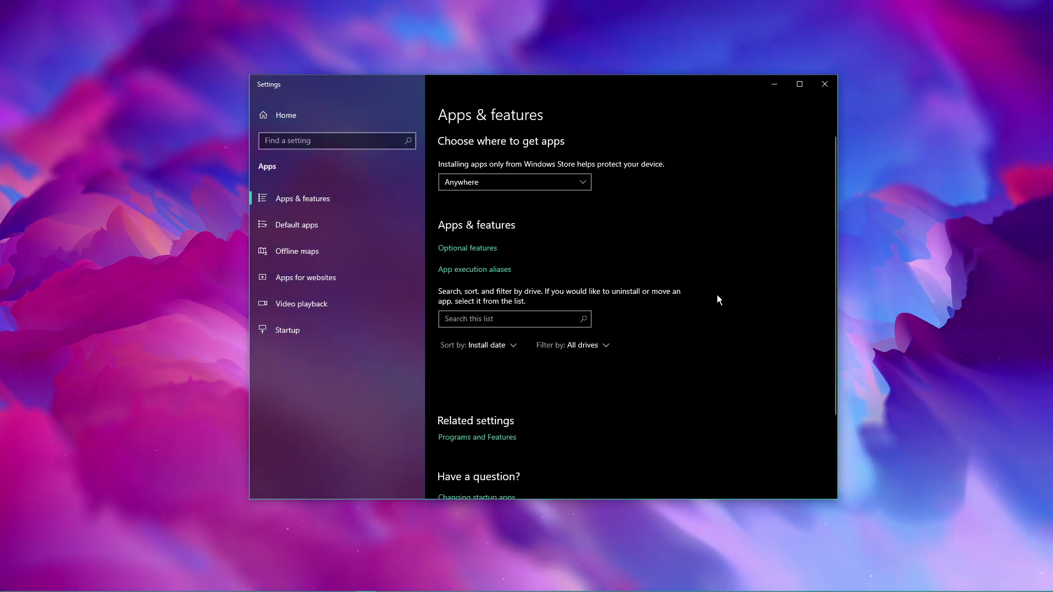
scroll(828, 151, "down", 3)
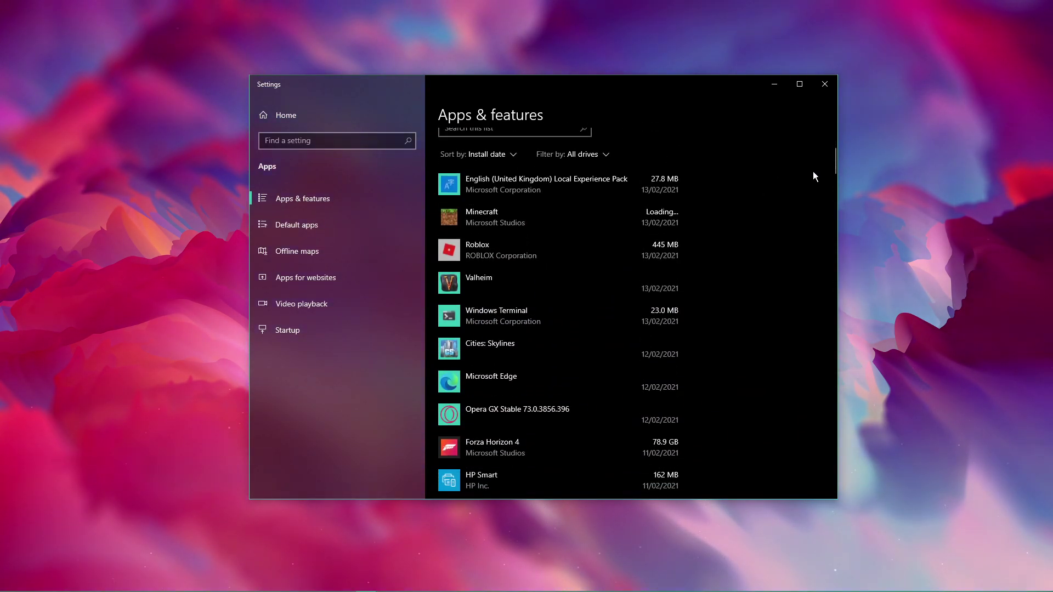
scroll(573, 390, "down", 2)
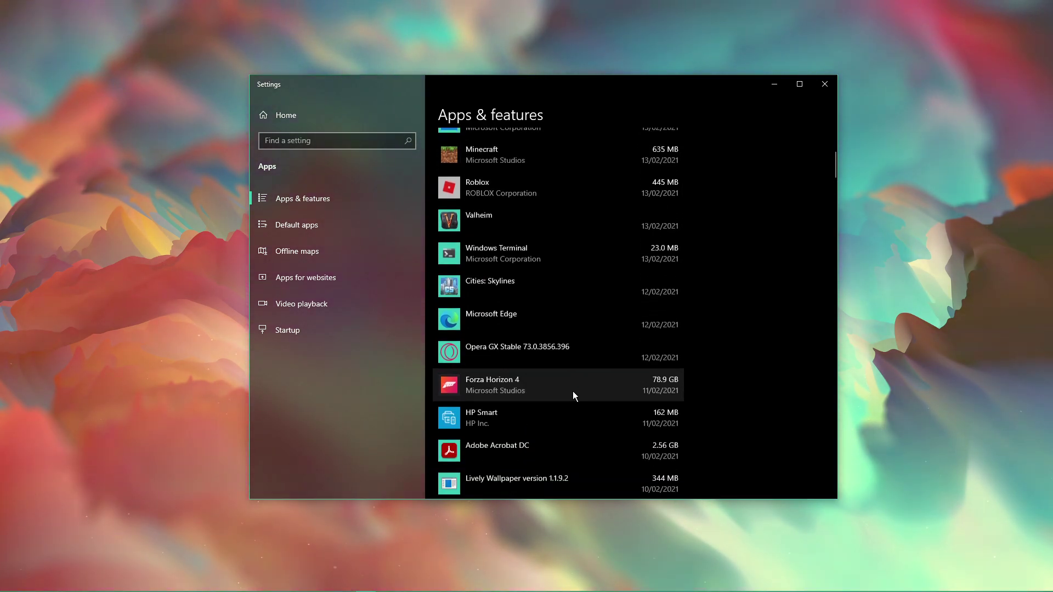
scroll(562, 379, "down", 4)
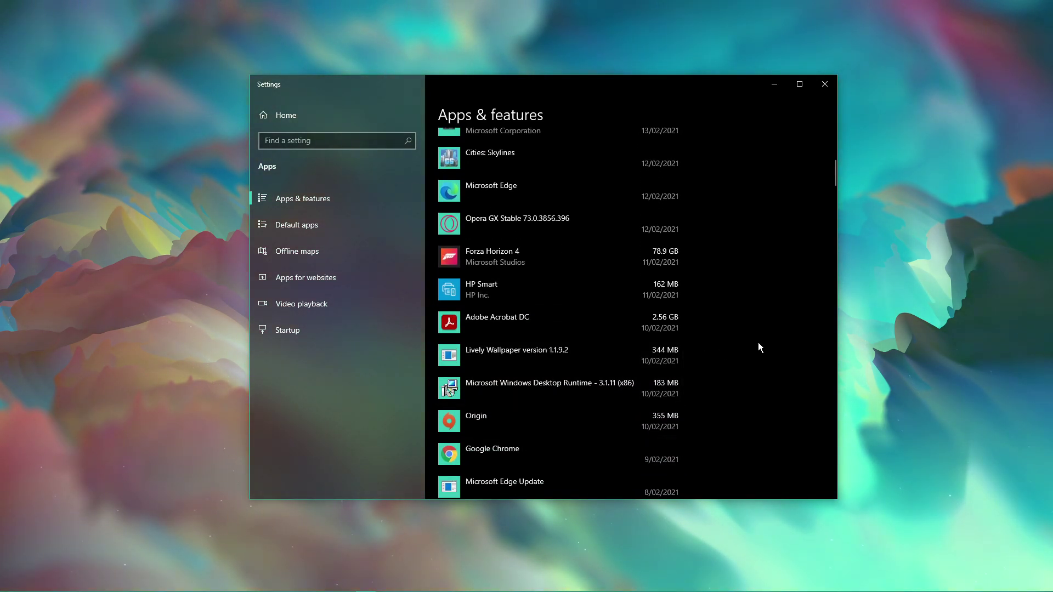
scroll(741, 285, "down", 7)
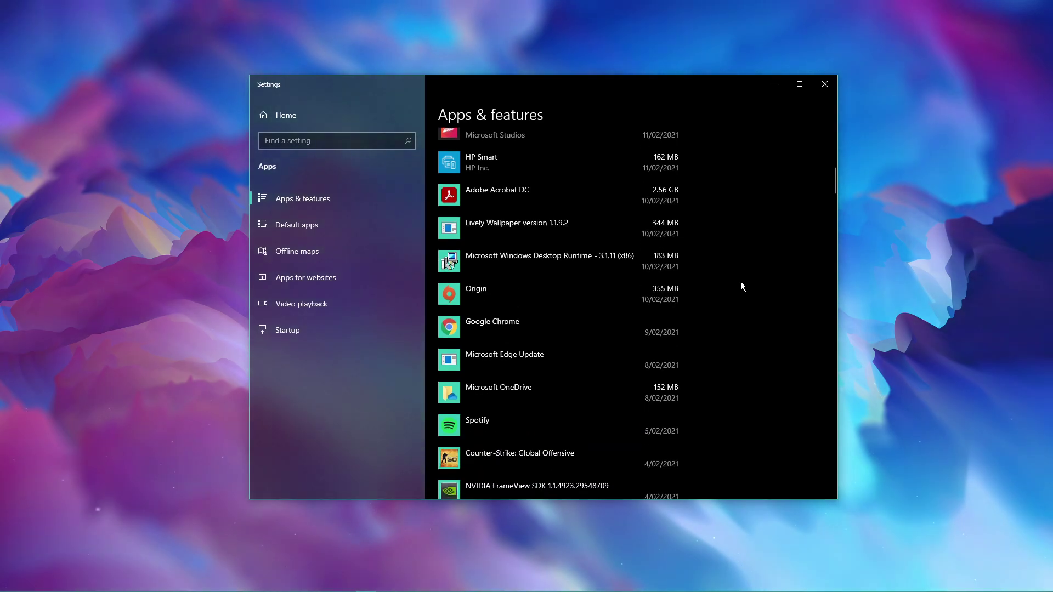
scroll(741, 285, "down", 2)
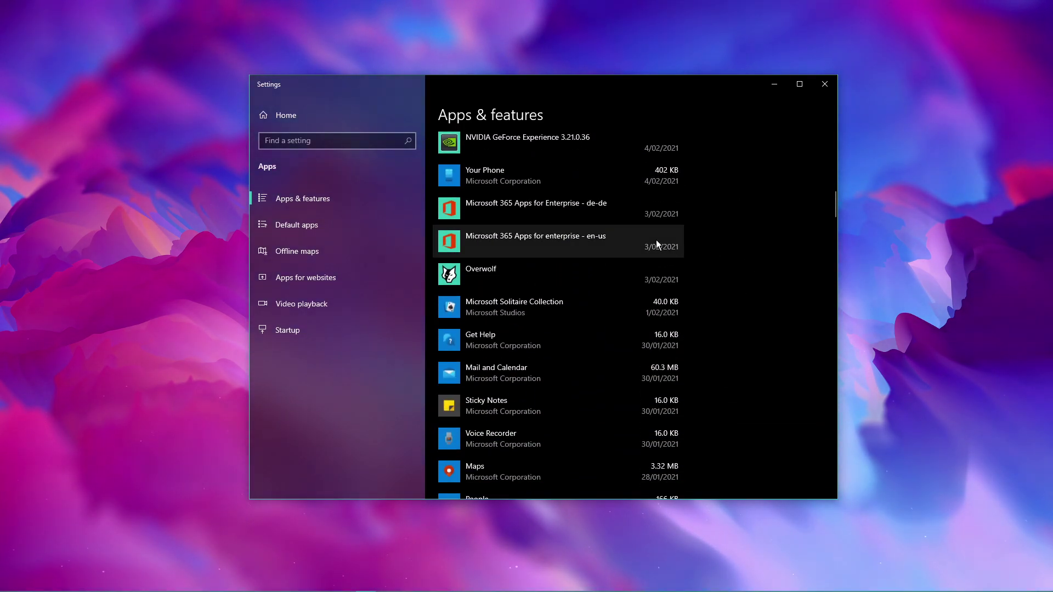